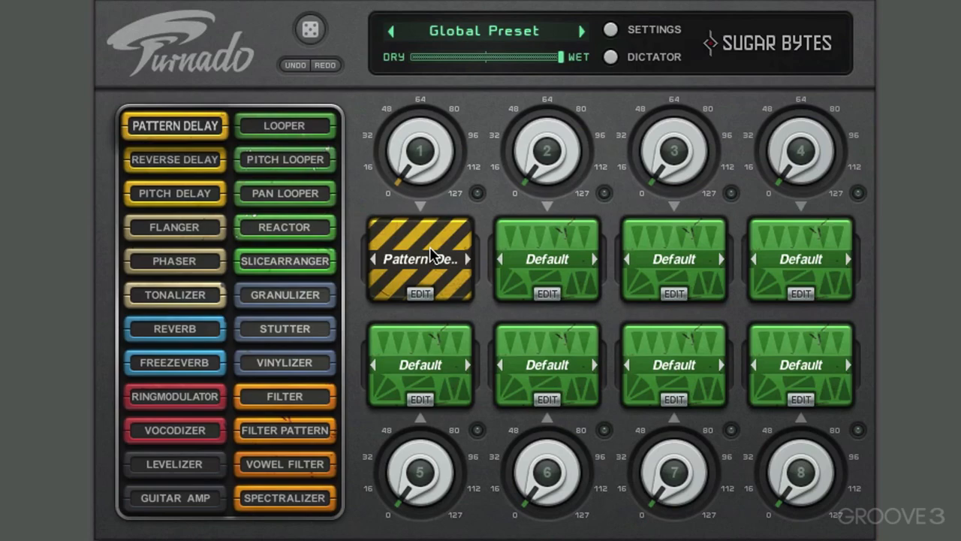
# Open the Pattern Delay effect for editing and raise control knob 1 to about 20
pyautogui.click(421, 294)
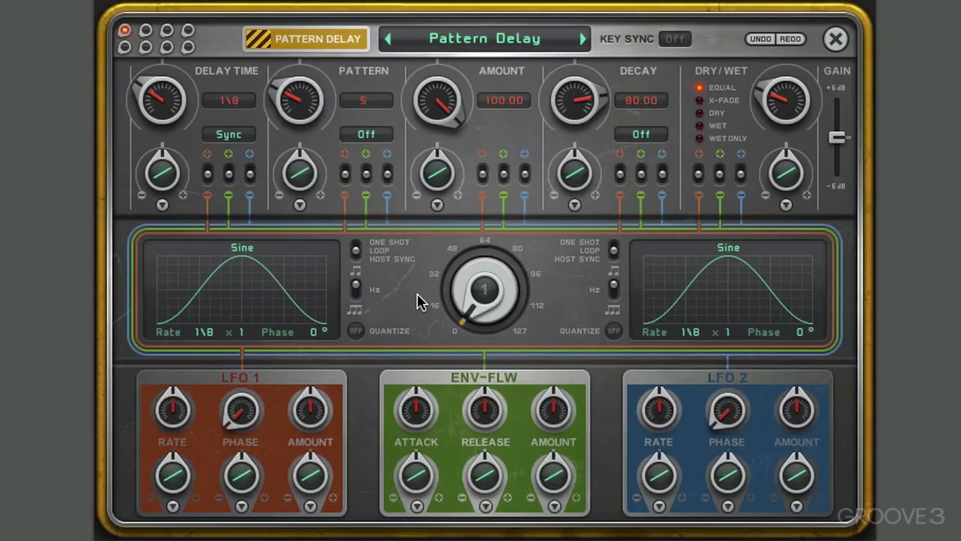
pyautogui.moveTo(494, 292); pyautogui.dragTo(465, 381)
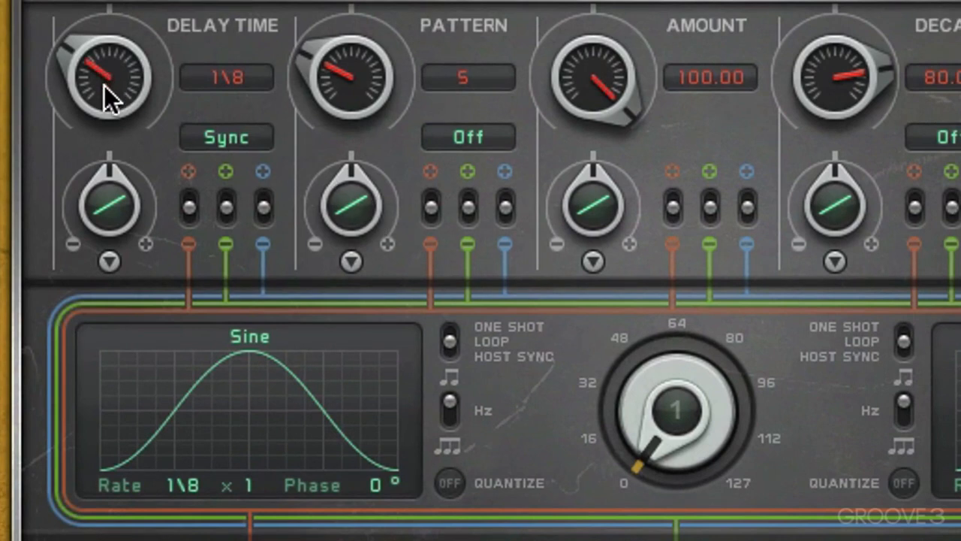
pyautogui.moveTo(711, 399); pyautogui.dragTo(698, 368)
# Switch the delay time to Sync TP mode and adjust it to 1\8P
pyautogui.moveTo(130, 96); pyautogui.dragTo(93, 70)
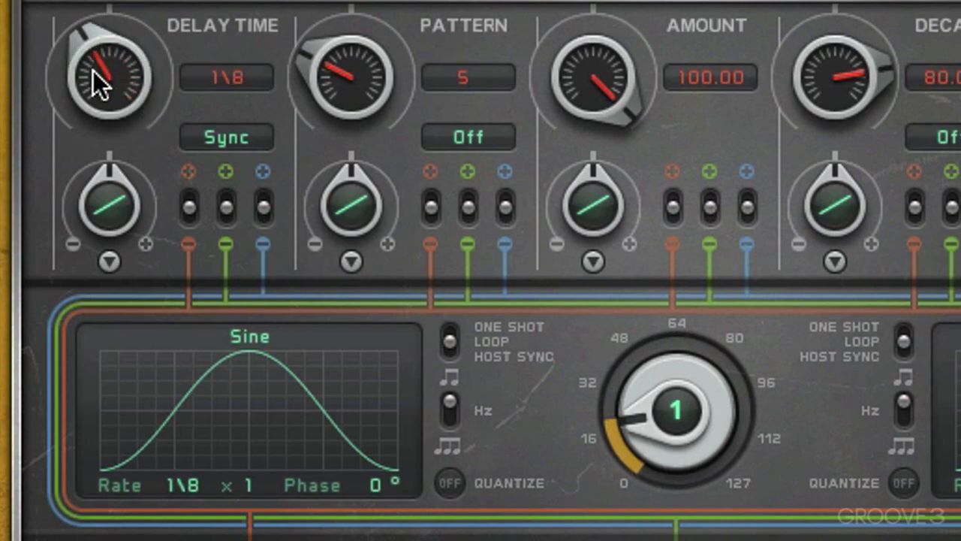
pyautogui.click(244, 142)
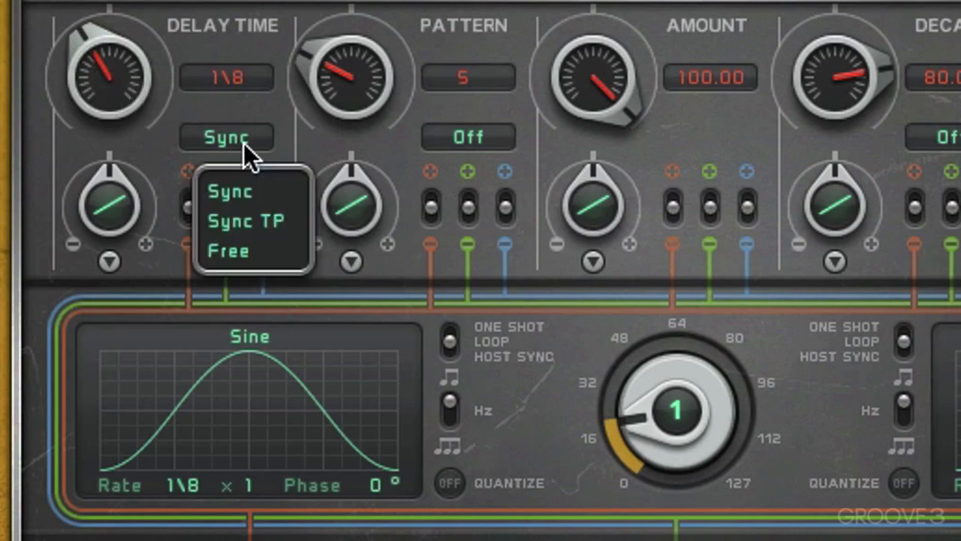
pyautogui.click(247, 220)
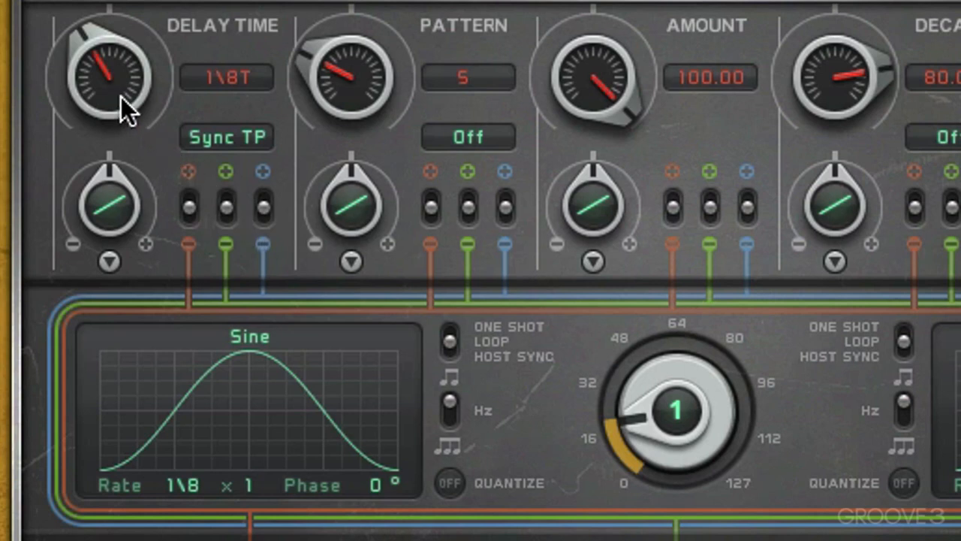
pyautogui.moveTo(121, 97); pyautogui.dragTo(121, 114)
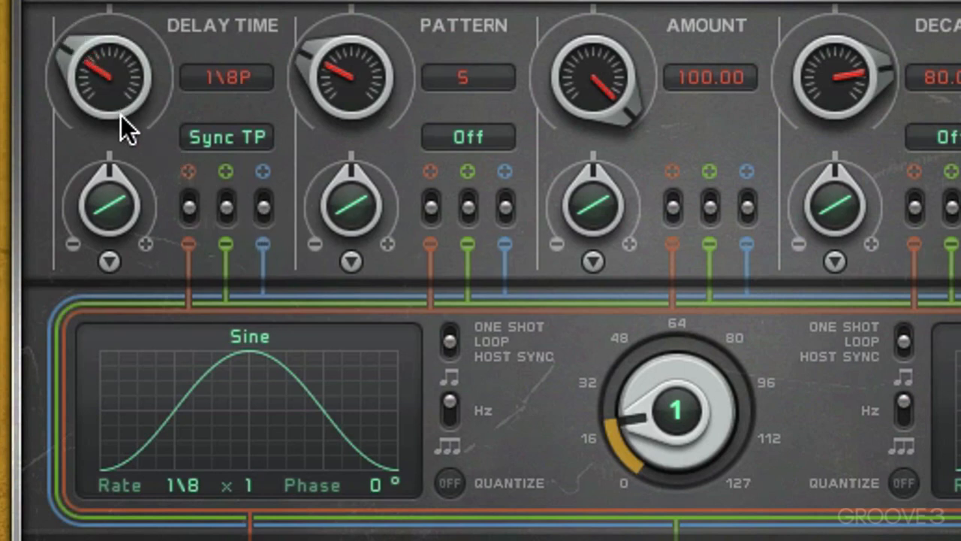
# Try the delay time in Free mode at 338 ms and return it to Sync mode
pyautogui.click(221, 137)
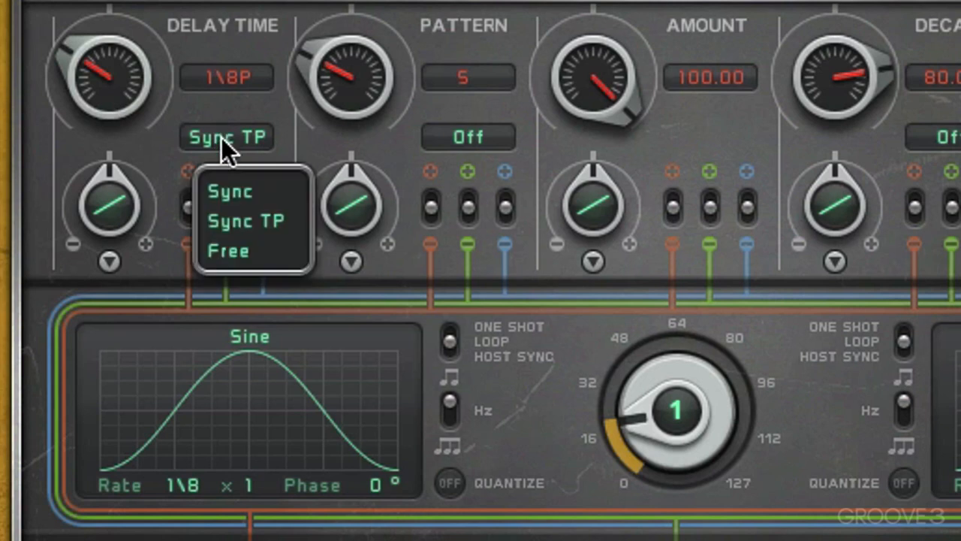
pyautogui.click(223, 252)
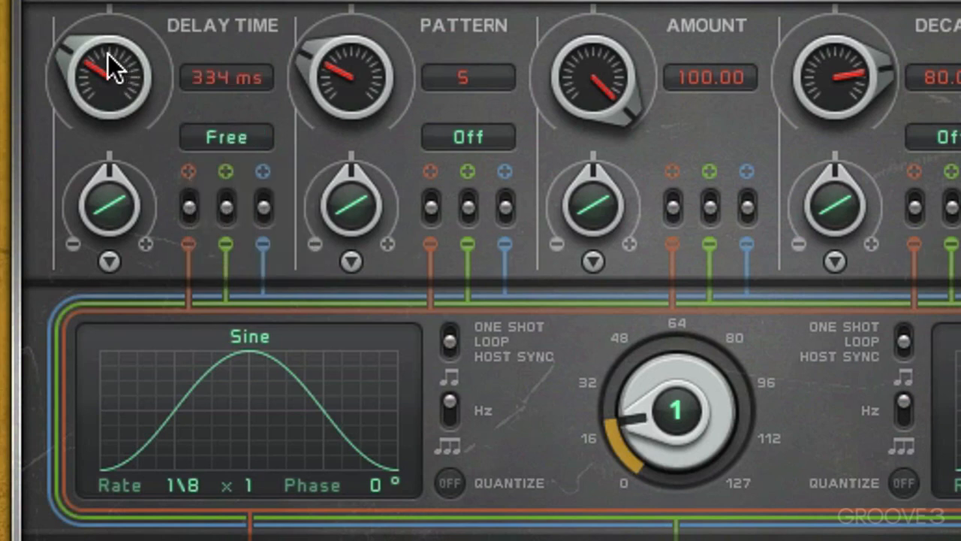
pyautogui.moveTo(107, 54)
pyautogui.mouseDown()
pyautogui.moveTo(101, 22)
pyautogui.moveTo(97, 57)
pyautogui.mouseUp()
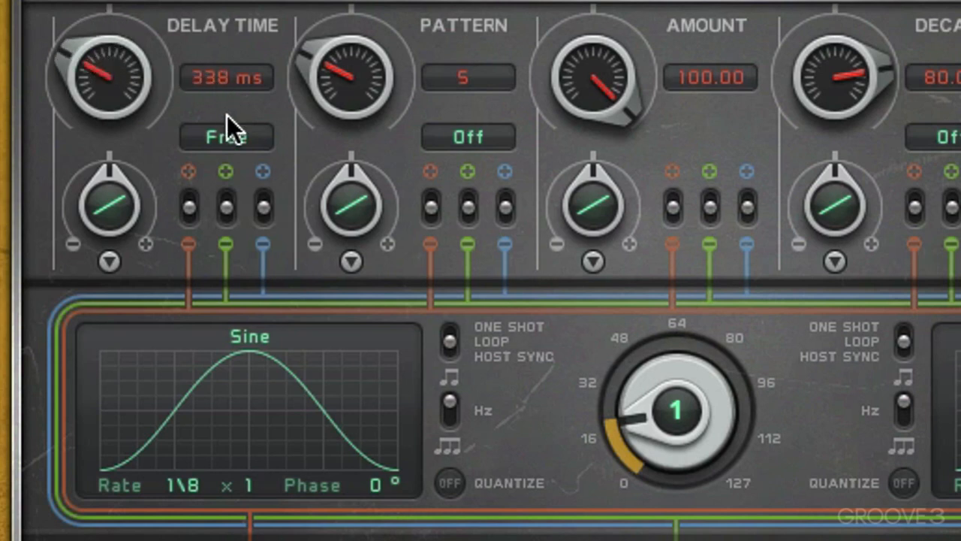
pyautogui.click(229, 134)
pyautogui.click(235, 176)
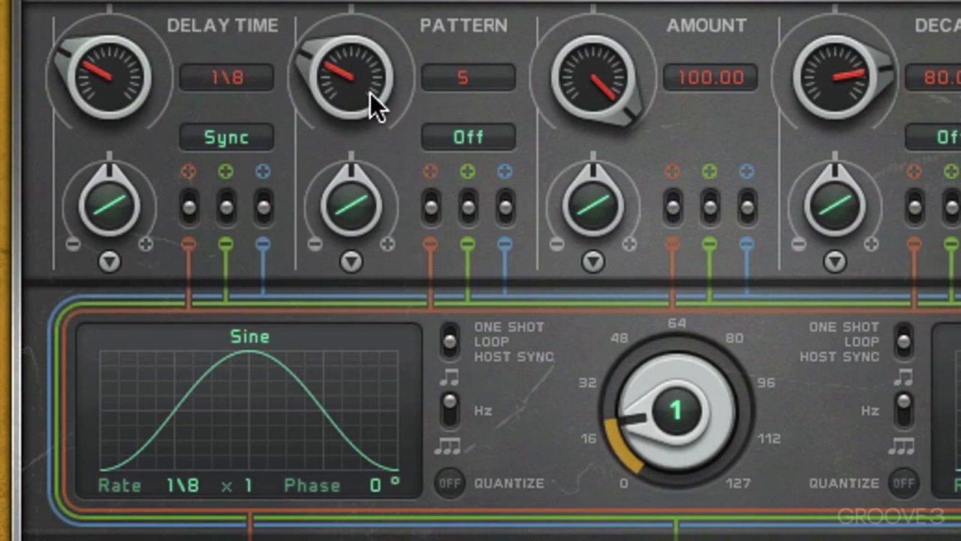
# Take the delay pattern through values 1 and 8 up to 11
pyautogui.moveTo(370, 94); pyautogui.dragTo(353, 176)
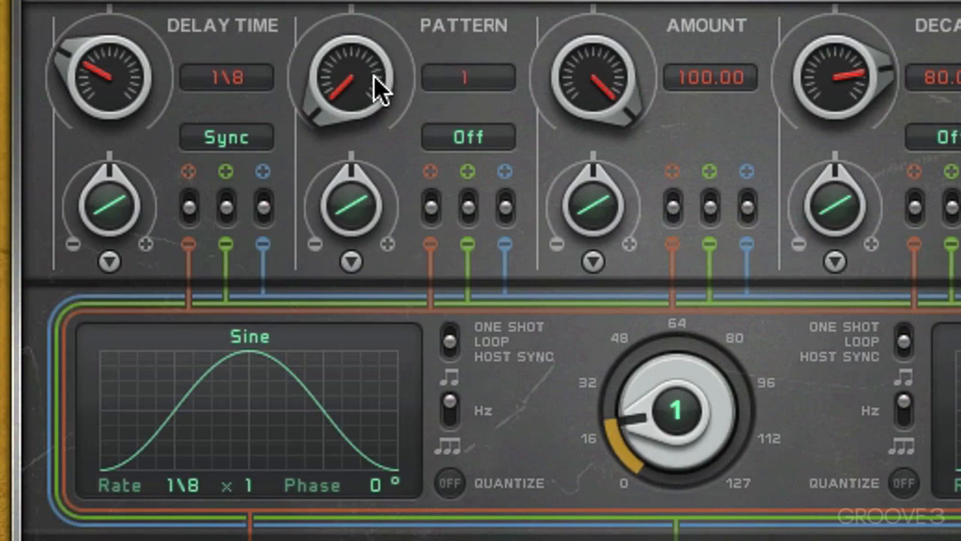
pyautogui.moveTo(374, 76); pyautogui.dragTo(369, 1)
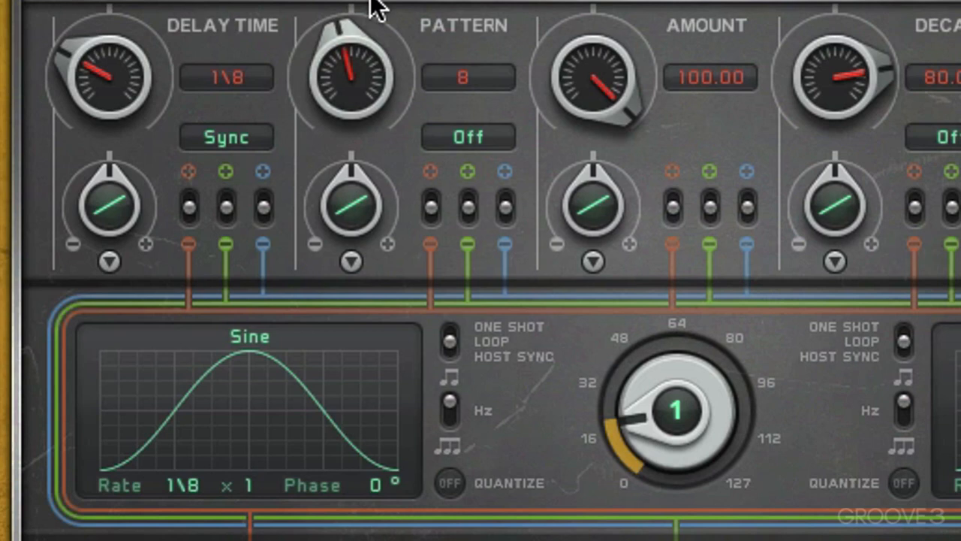
pyautogui.moveTo(376, 7); pyautogui.dragTo(376, 0)
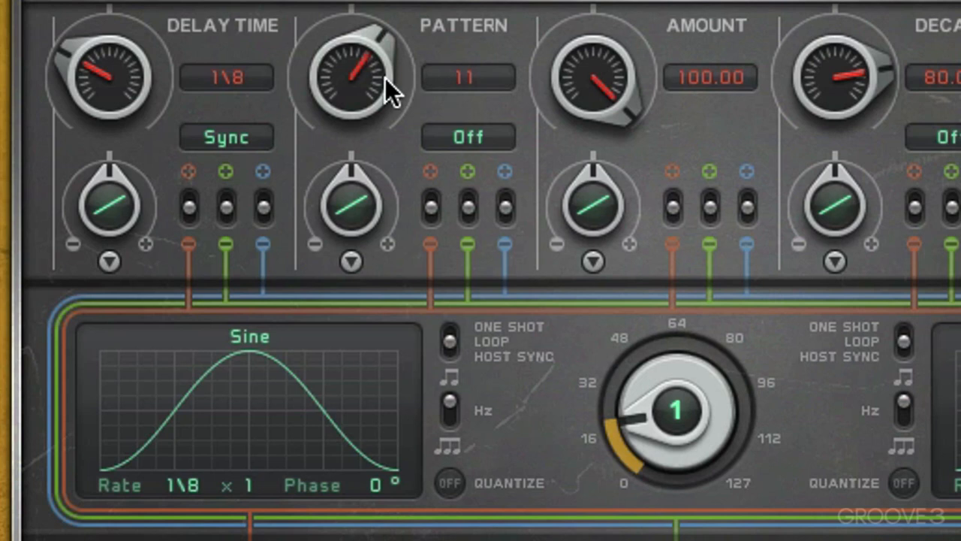
# Try the pattern's Fade mode with a value of 6.45 and turn fading off again
pyautogui.click(463, 139)
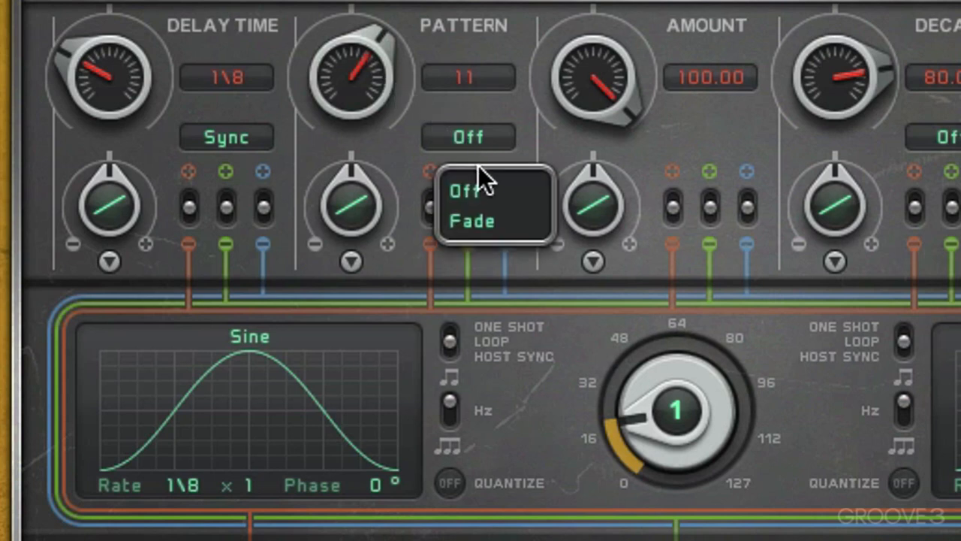
pyautogui.click(482, 211)
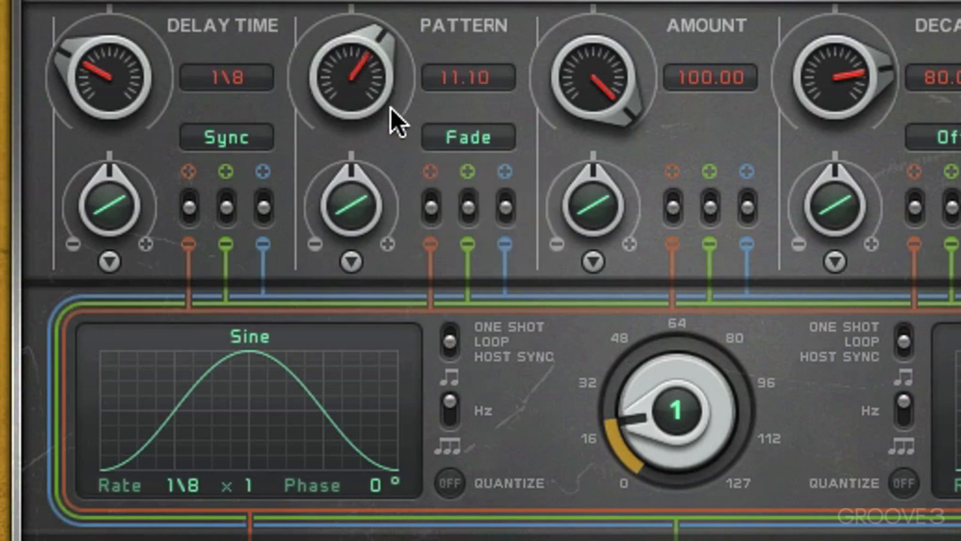
pyautogui.moveTo(361, 79); pyautogui.dragTo(490, 138)
pyautogui.click(490, 138)
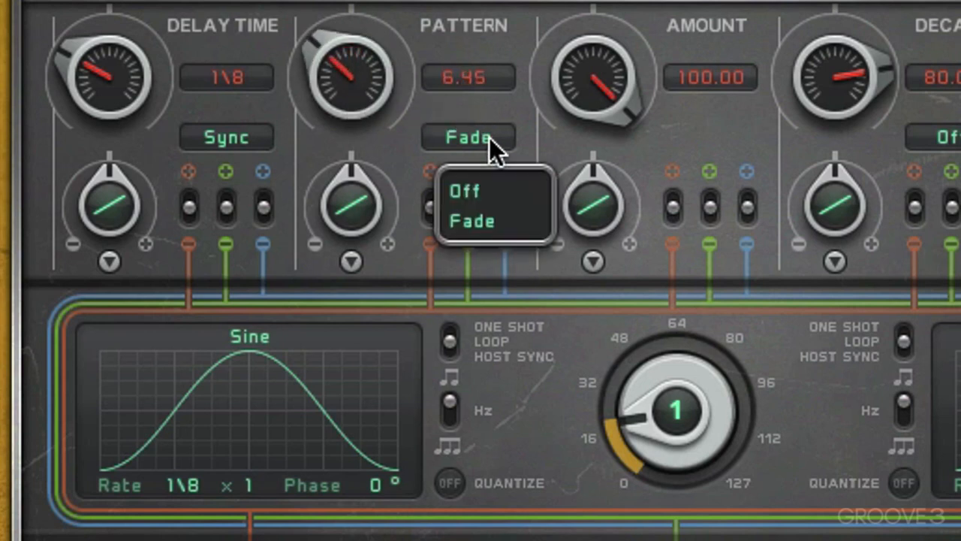
pyautogui.click(480, 188)
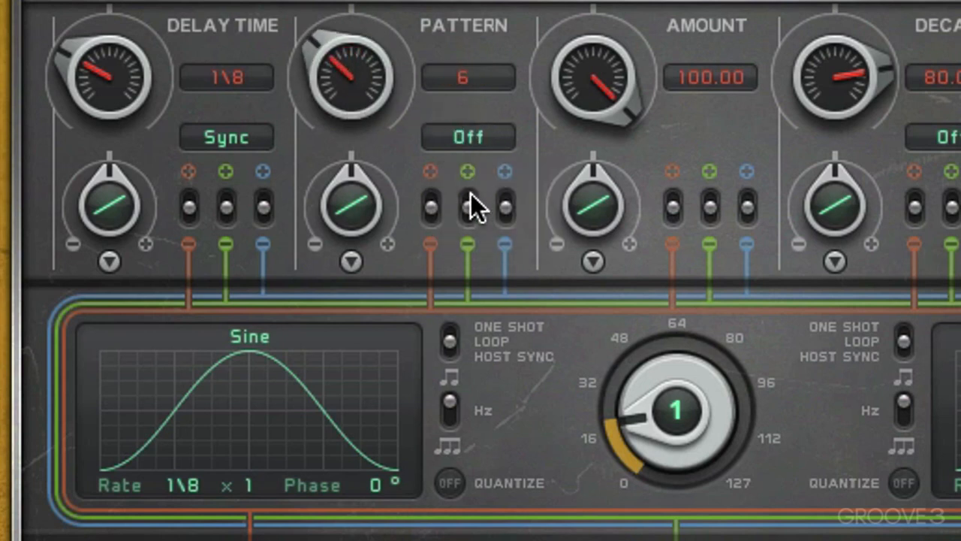
# Lower the delay amount through 75 to 59 and bring it back to 100
pyautogui.moveTo(608, 100); pyautogui.dragTo(601, 144)
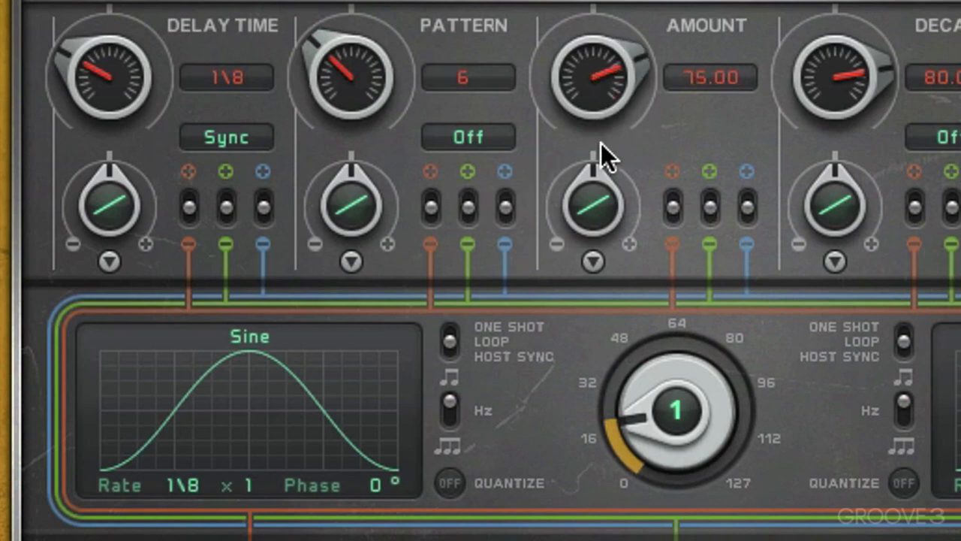
pyautogui.moveTo(593, 107)
pyautogui.mouseDown()
pyautogui.moveTo(592, 145)
pyautogui.moveTo(599, 120)
pyautogui.mouseUp()
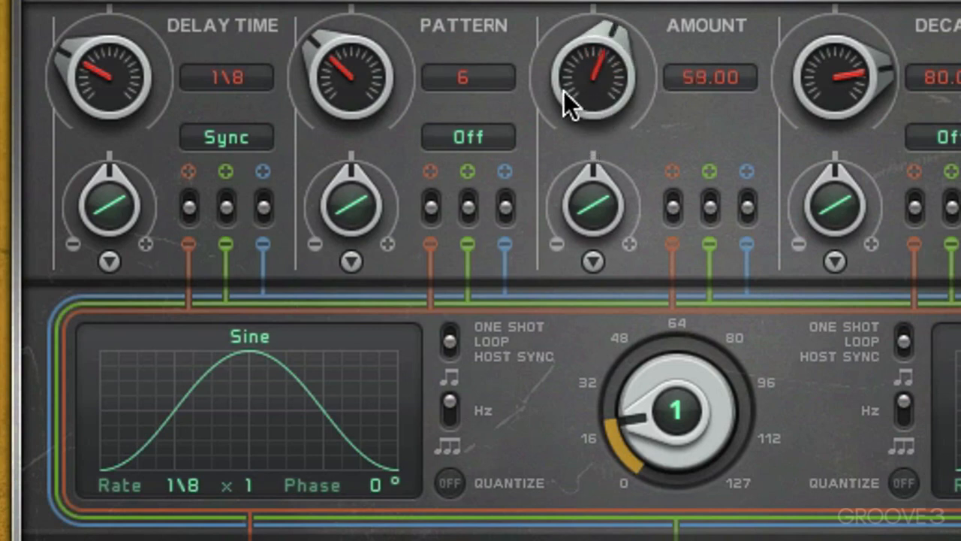
pyautogui.moveTo(614, 74); pyautogui.dragTo(616, 0)
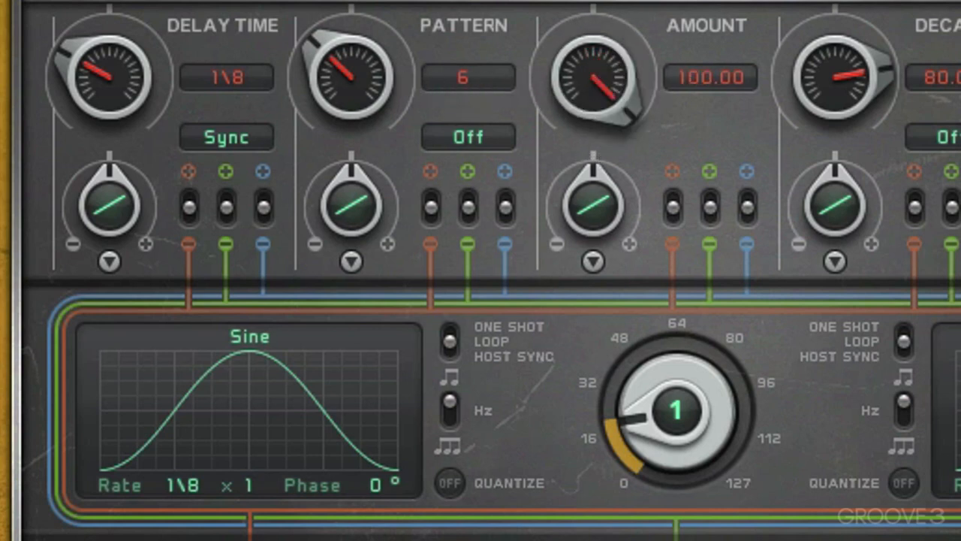
# Set the delay pattern to 9 and reduce the amount to 0, ending at 15
pyautogui.moveTo(374, 93); pyautogui.dragTo(351, 60)
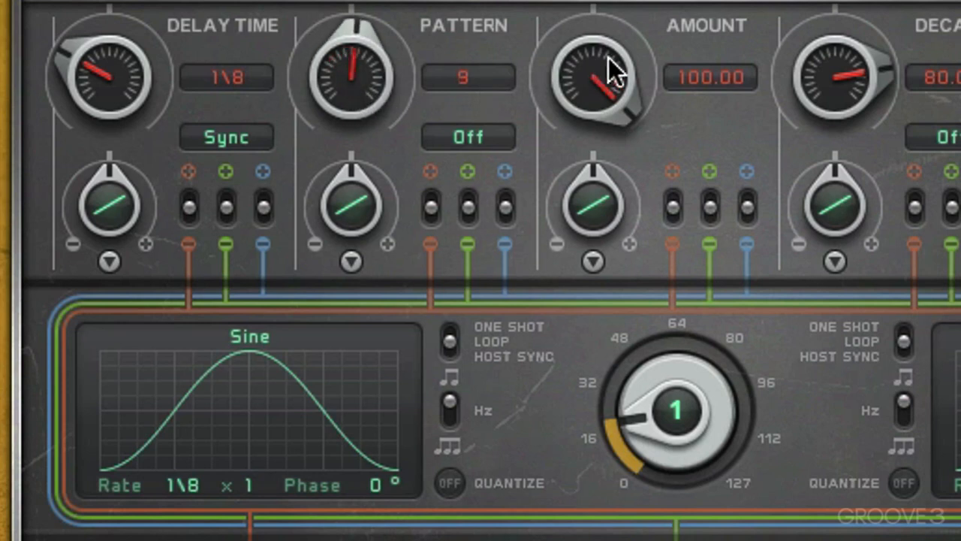
pyautogui.moveTo(614, 72); pyautogui.dragTo(569, 277)
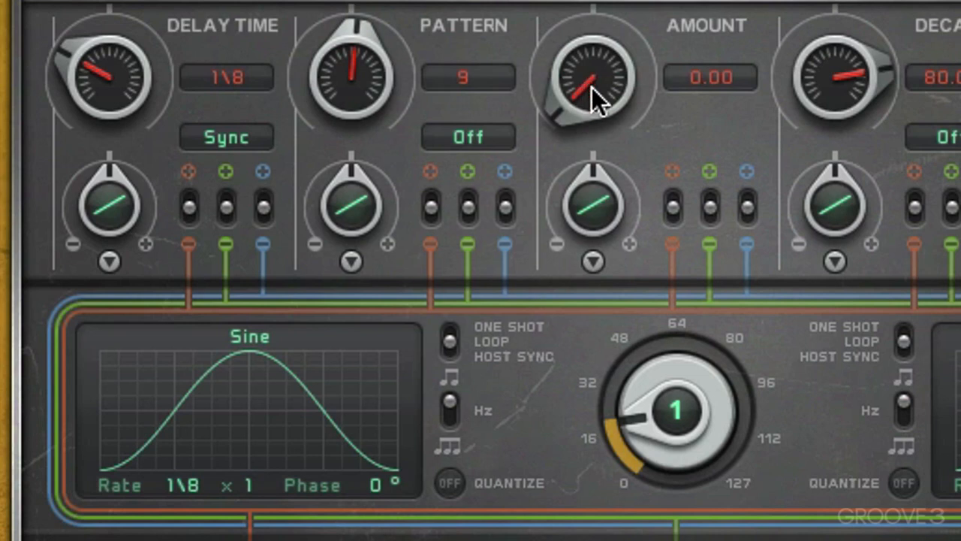
pyautogui.moveTo(591, 87)
pyautogui.mouseDown()
pyautogui.moveTo(599, 0)
pyautogui.moveTo(620, 110)
pyautogui.moveTo(602, 84)
pyautogui.mouseUp()
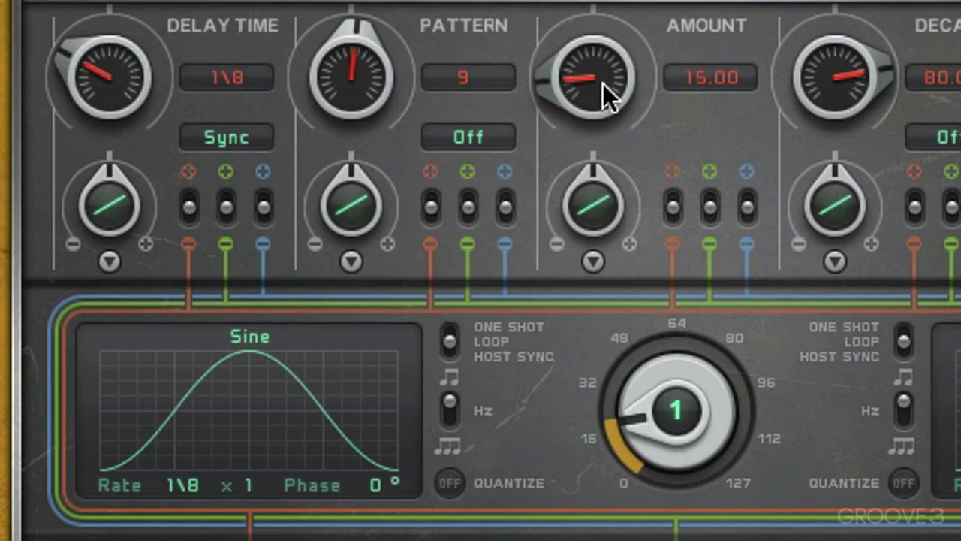
# Turn the Amount modulation by the control knob strongly positive and raise control knob 1 to about 40
pyautogui.moveTo(589, 191); pyautogui.dragTo(588, 38)
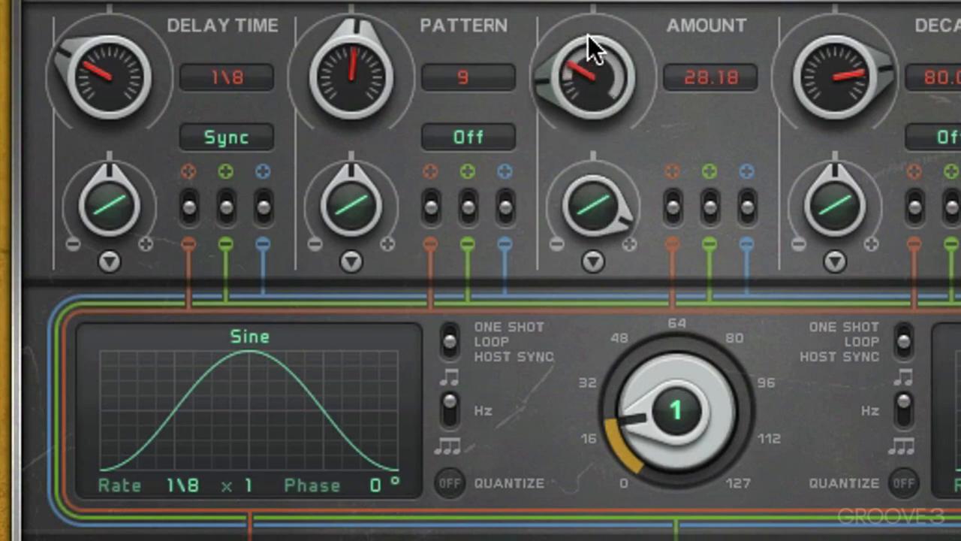
pyautogui.moveTo(595, 199); pyautogui.dragTo(597, 161)
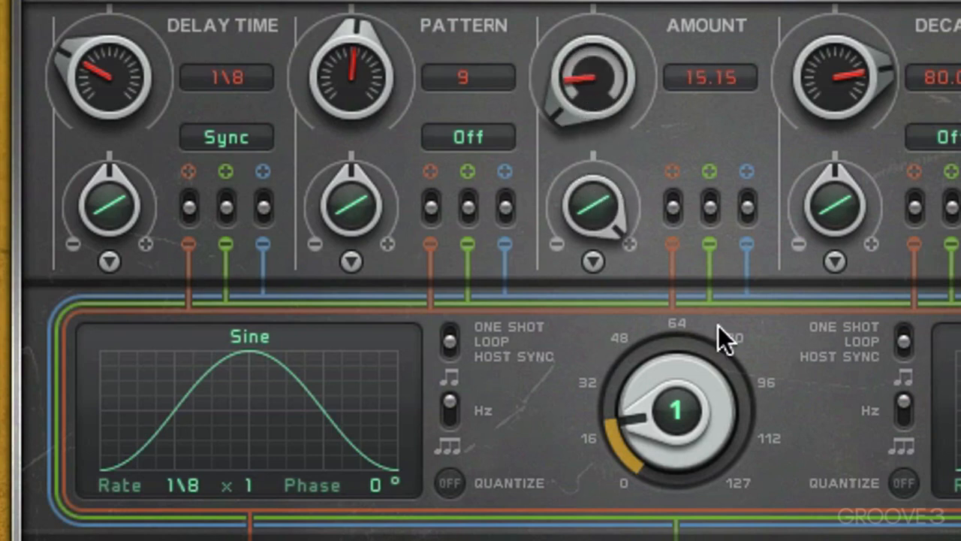
pyautogui.moveTo(677, 433); pyautogui.dragTo(672, 373)
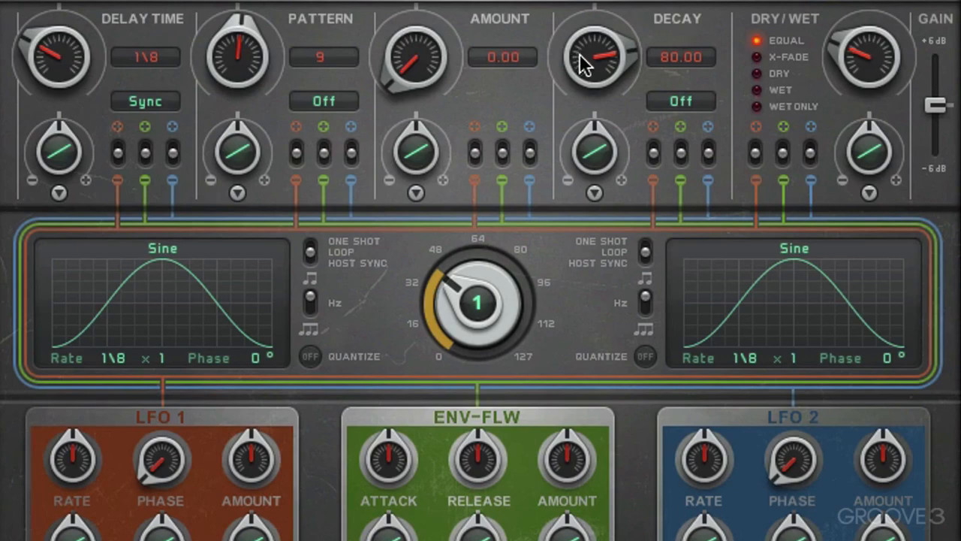
# Lower the delay's decay through 14 and 10 to 8
pyautogui.moveTo(601, 67); pyautogui.dragTo(596, 157)
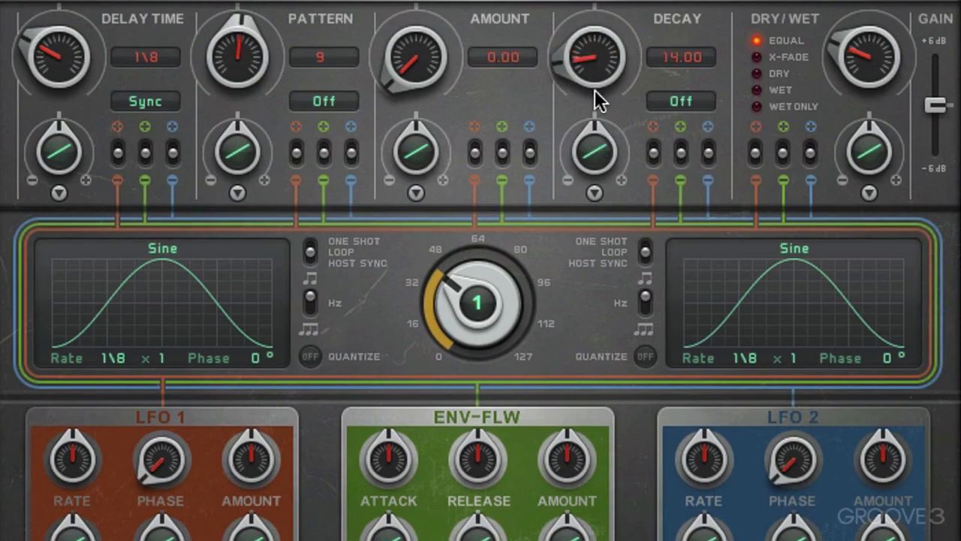
pyautogui.moveTo(594, 68); pyautogui.dragTo(598, 81)
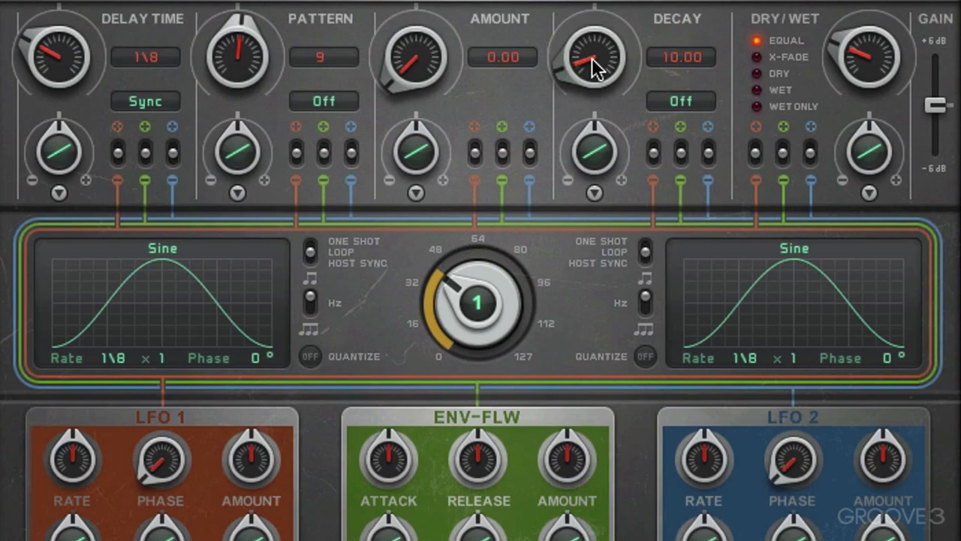
pyautogui.moveTo(595, 66); pyautogui.dragTo(604, 178)
pyautogui.moveTo(593, 64); pyautogui.dragTo(594, 69)
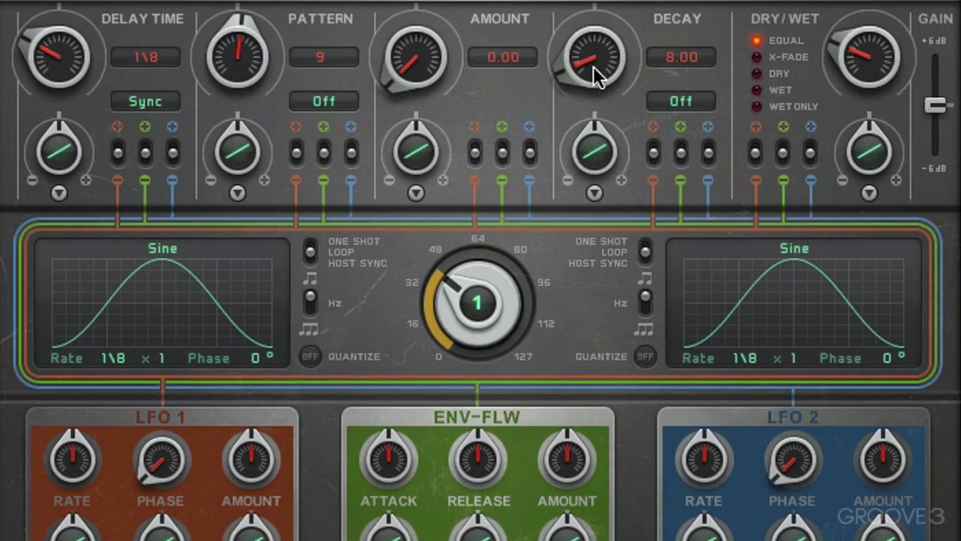
# Set the decay mode to 2nd and raise the decay to 32
pyautogui.click(707, 104)
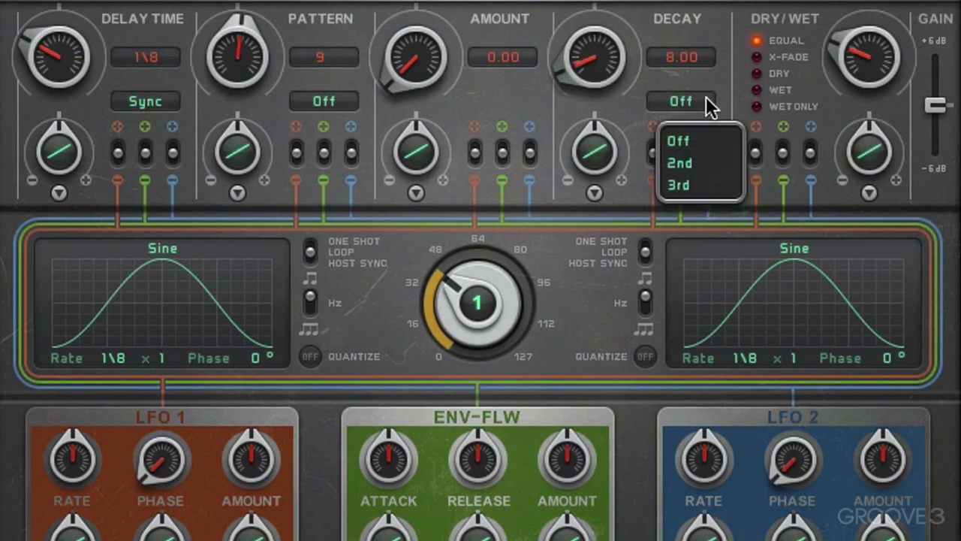
pyautogui.click(692, 167)
pyautogui.moveTo(589, 79); pyautogui.dragTo(585, 43)
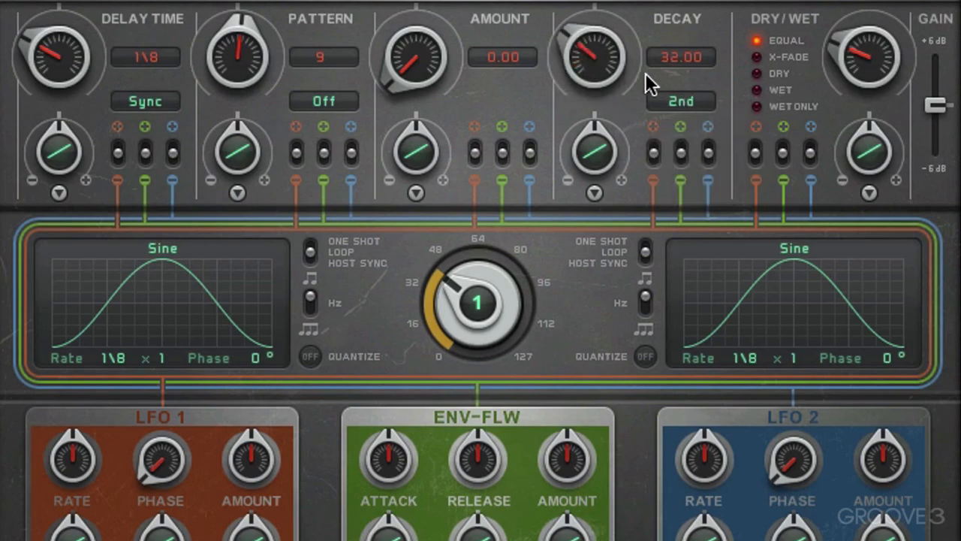
# Try the 3rd decay mode and switch the decay mode back to Off
pyautogui.click(692, 104)
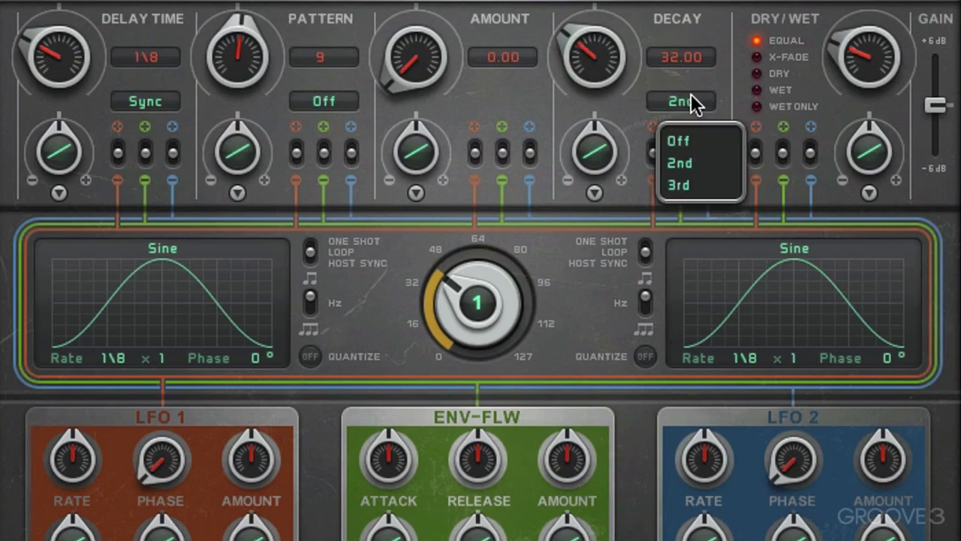
pyautogui.click(690, 184)
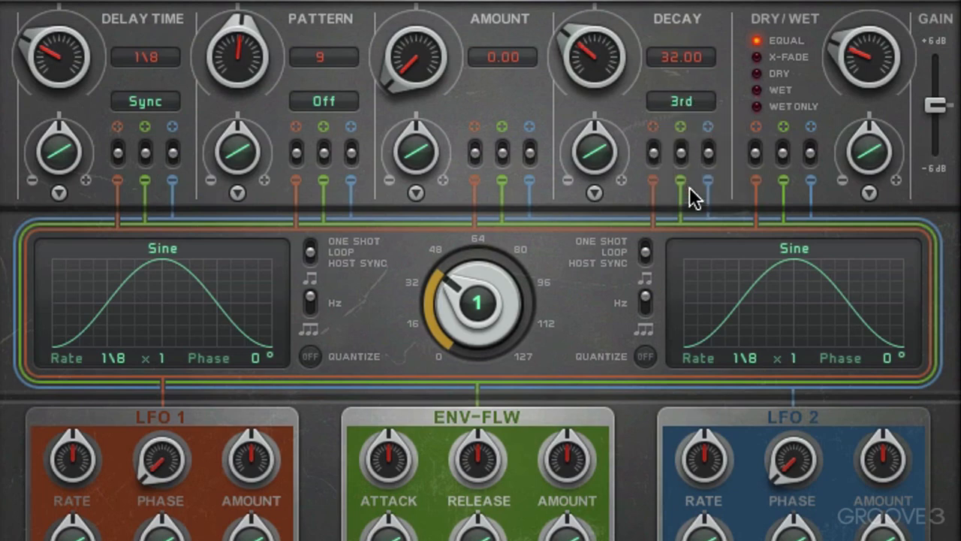
pyautogui.click(691, 104)
pyautogui.click(691, 142)
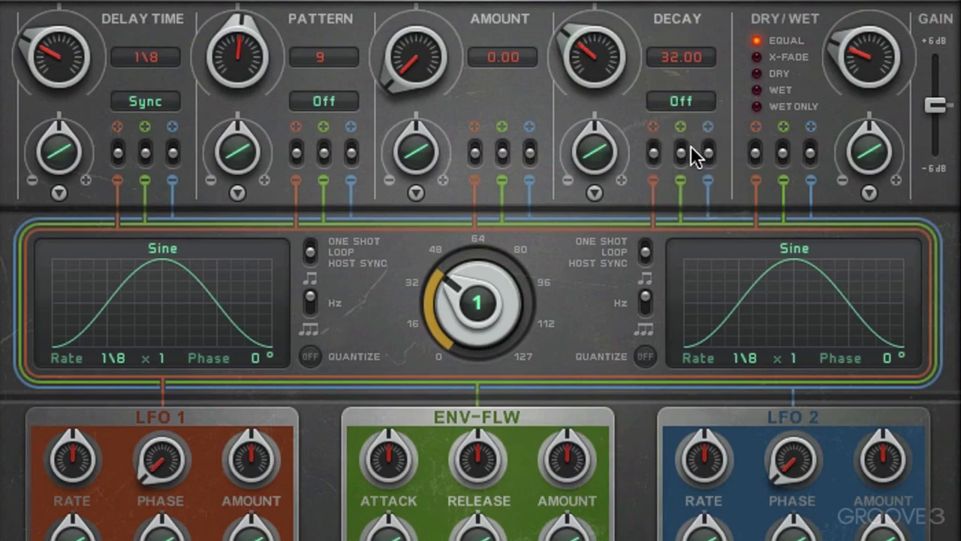
# Raise the decay to 74 and set its mode to 2nd
pyautogui.moveTo(586, 60); pyautogui.dragTo(629, 38)
pyautogui.click(684, 102)
pyautogui.click(689, 159)
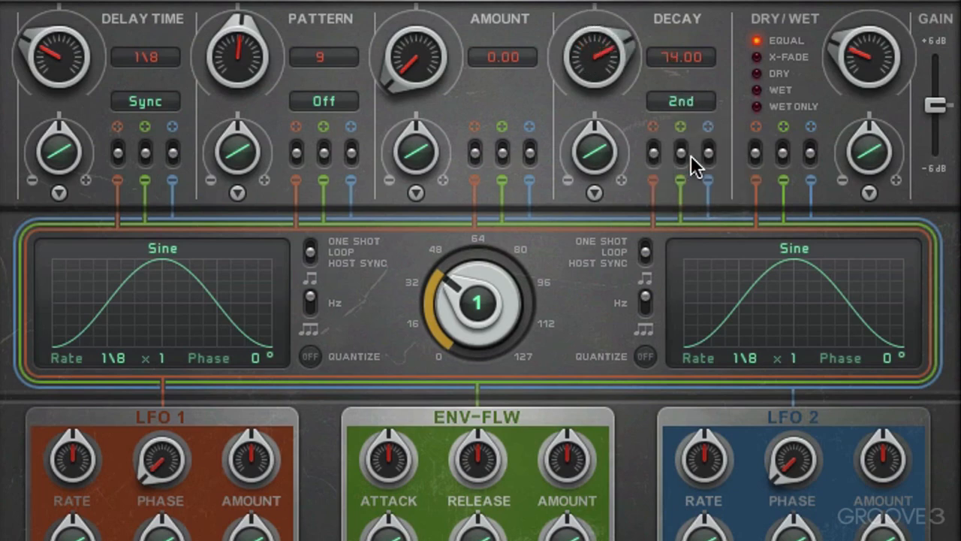
# Try the 3rd decay mode on the delay and return the mode to 2nd
pyautogui.click(687, 113)
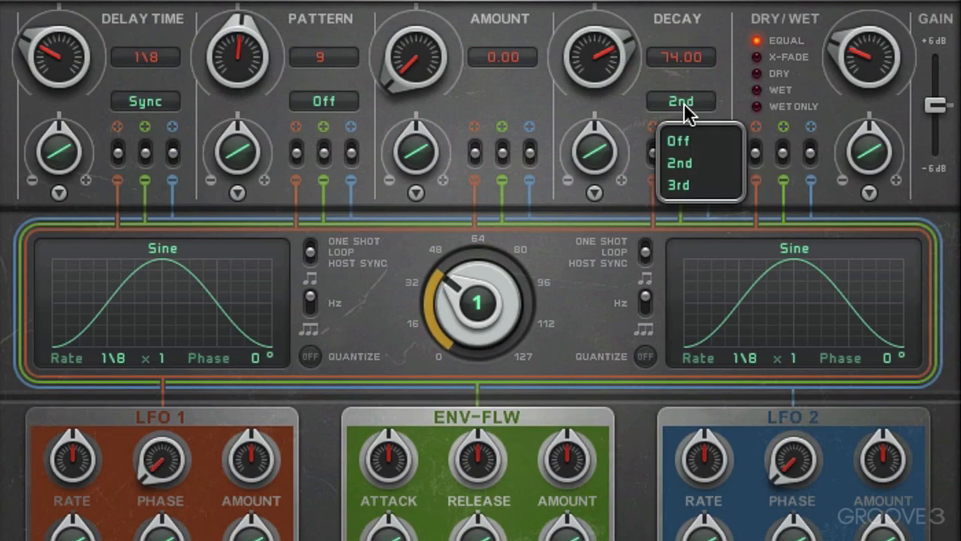
pyautogui.click(691, 188)
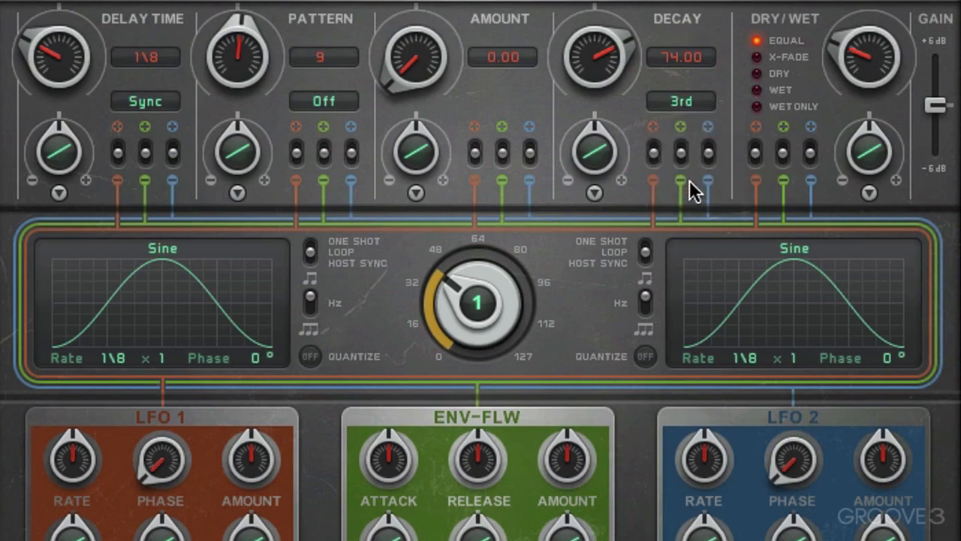
pyautogui.click(680, 104)
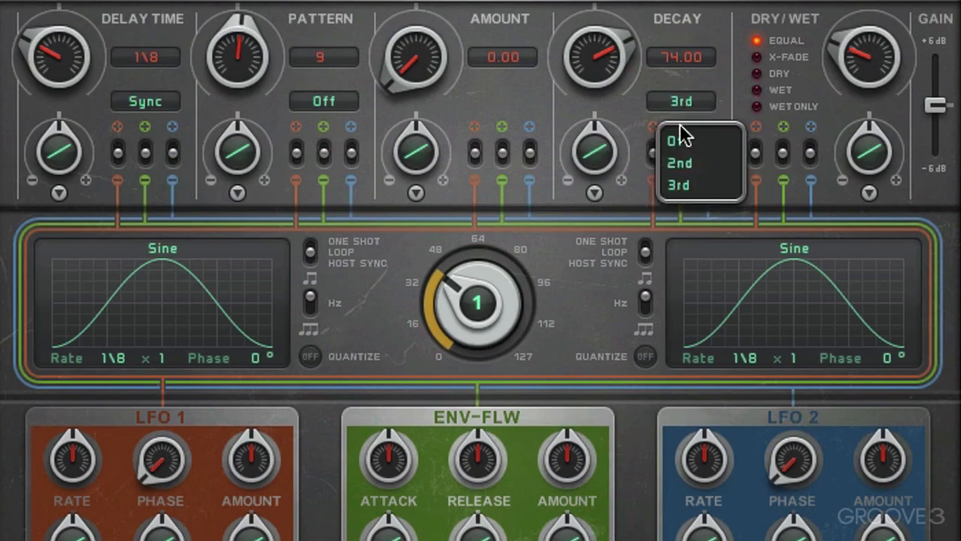
pyautogui.click(684, 164)
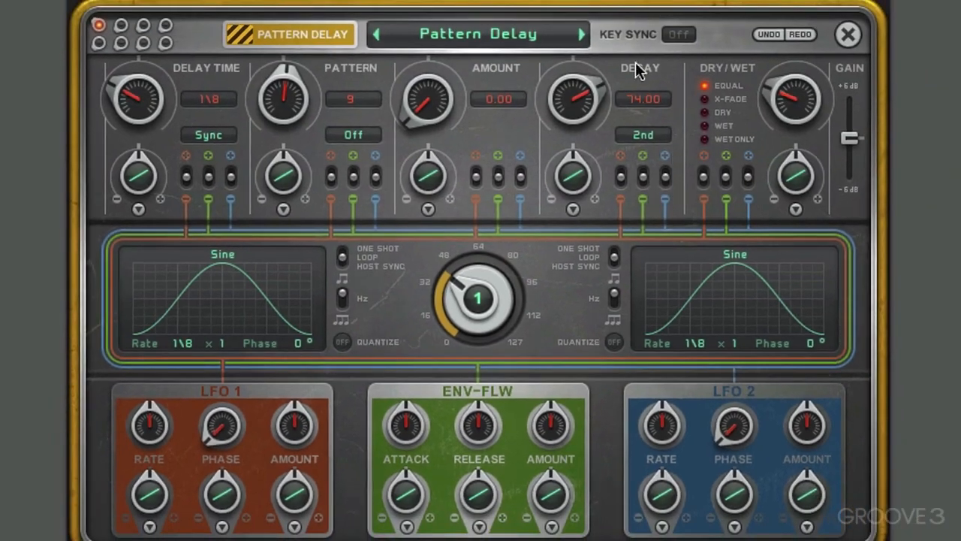
# Switch the effect to Reverse Delay and set the left time to 1/16 and the right time to 1/32
pyautogui.click(301, 36)
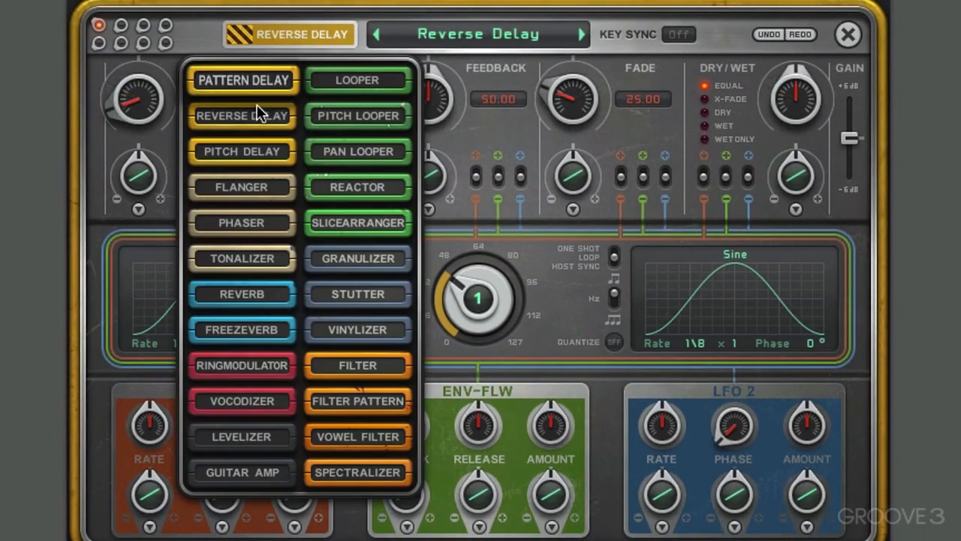
pyautogui.click(263, 116)
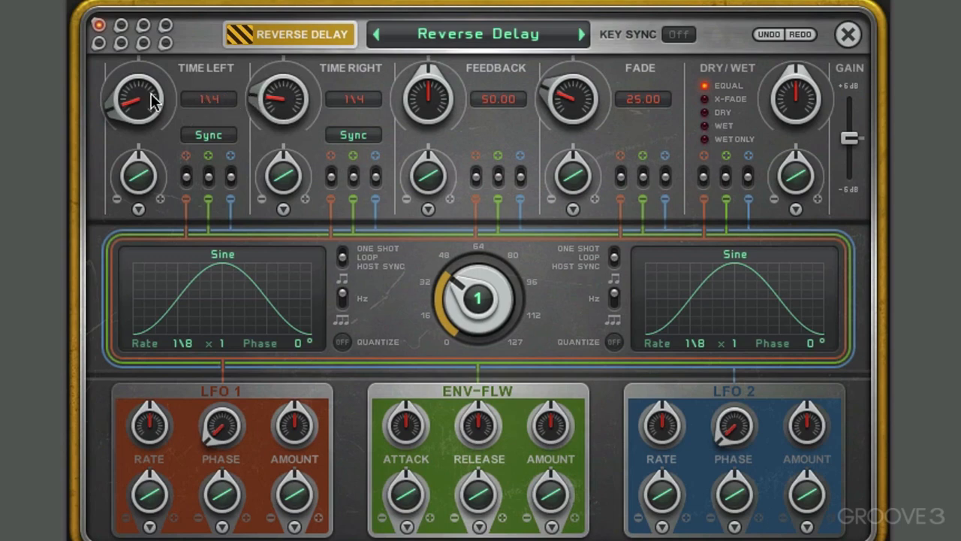
pyautogui.moveTo(147, 96); pyautogui.dragTo(151, 51)
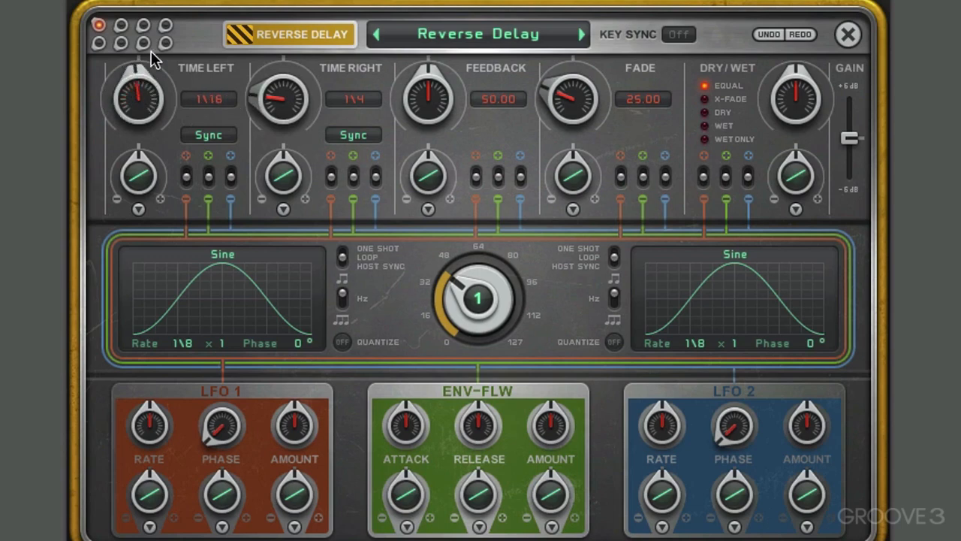
pyautogui.moveTo(273, 95); pyautogui.dragTo(285, 54)
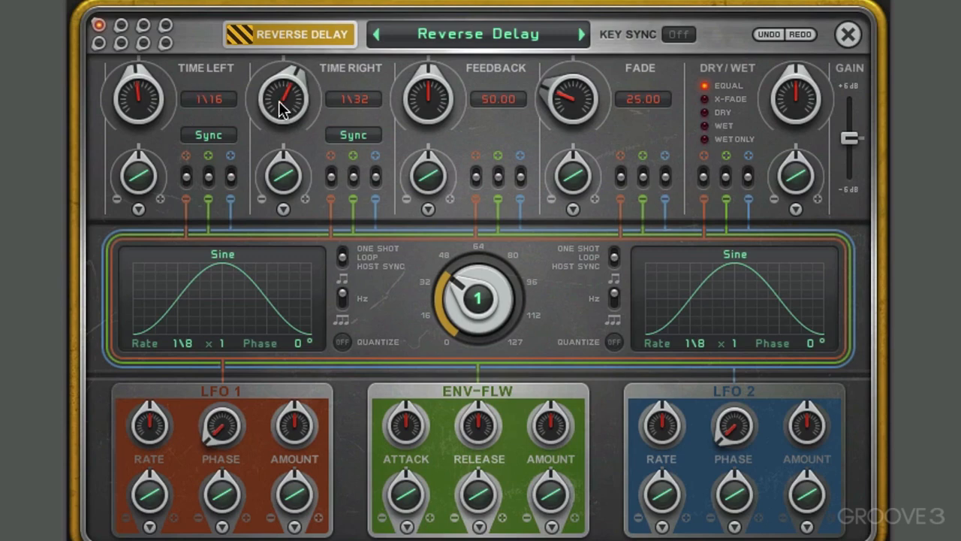
# Set both the right and left delay times to 1/4 and keep their timing modes on Sync
pyautogui.moveTo(280, 107); pyautogui.dragTo(279, 163)
pyautogui.moveTo(146, 111); pyautogui.dragTo(140, 144)
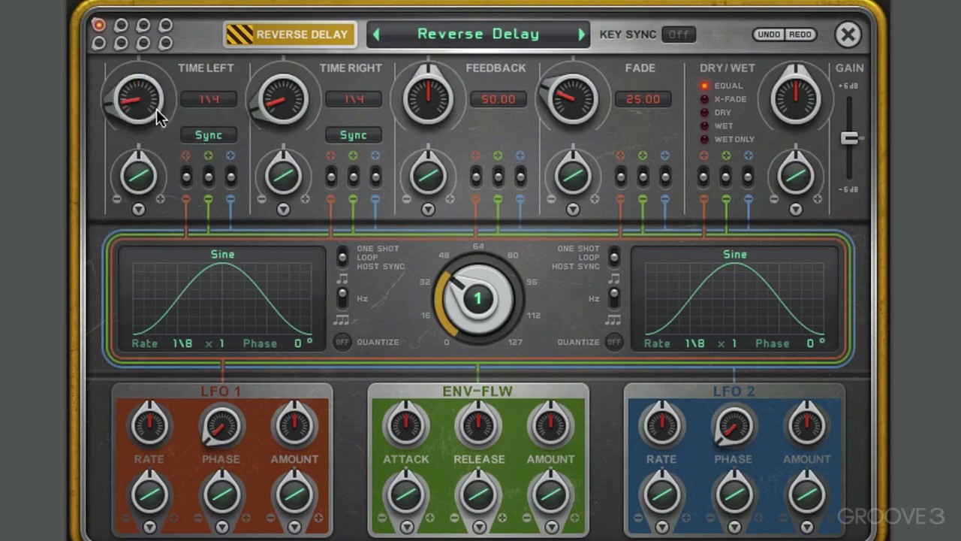
pyautogui.click(222, 140)
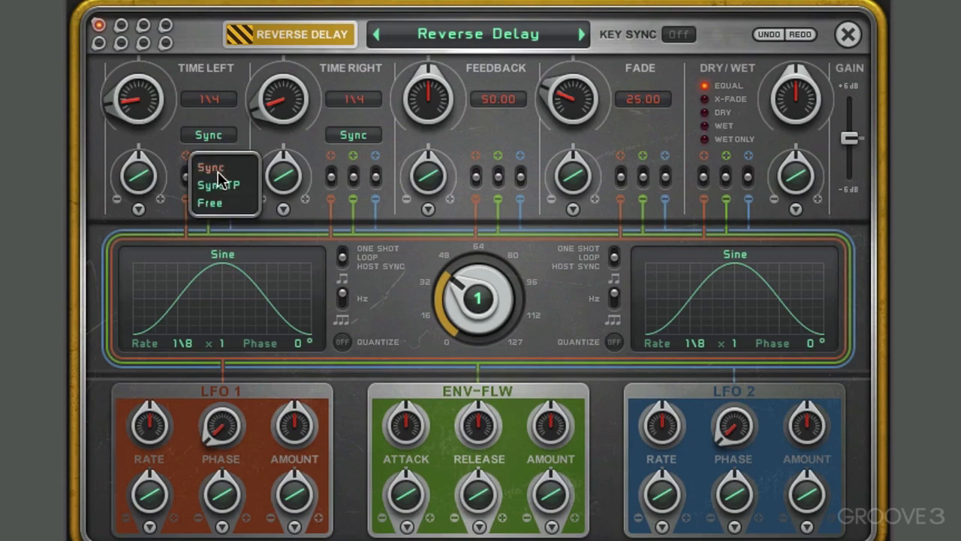
pyautogui.click(344, 132)
pyautogui.click(351, 138)
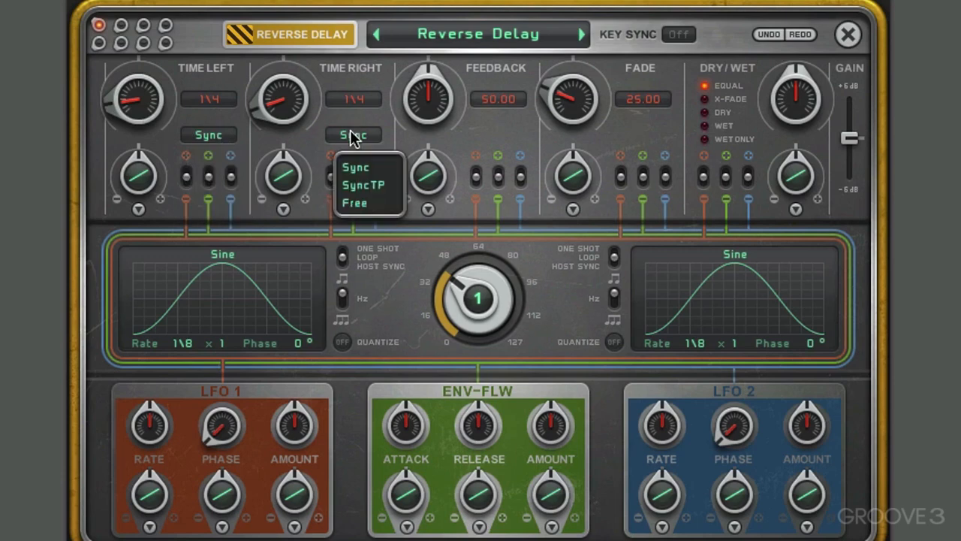
pyautogui.click(356, 167)
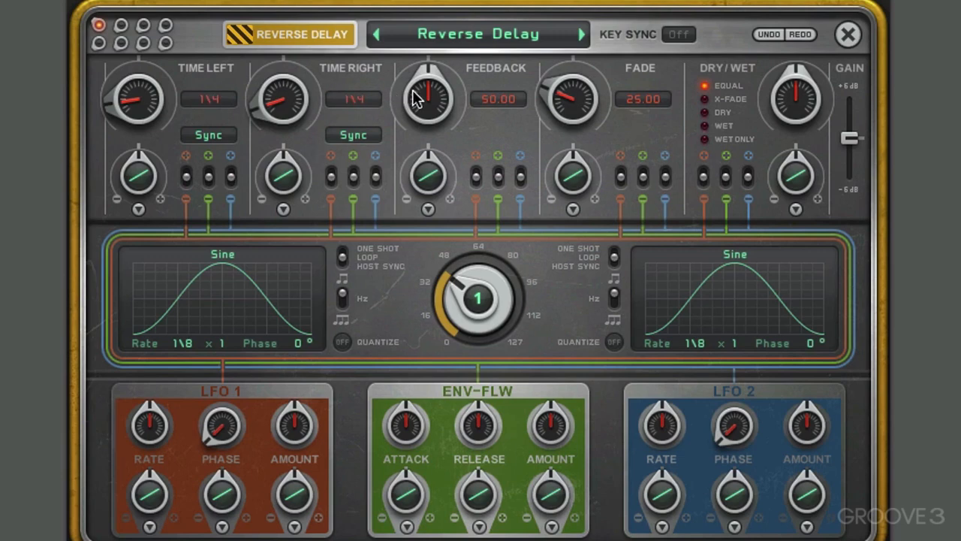
# Sweep the feedback through 28 and 100 down to 4, and drop the fade to 0 before setting it to 46
pyautogui.moveTo(421, 94); pyautogui.dragTo(415, 116)
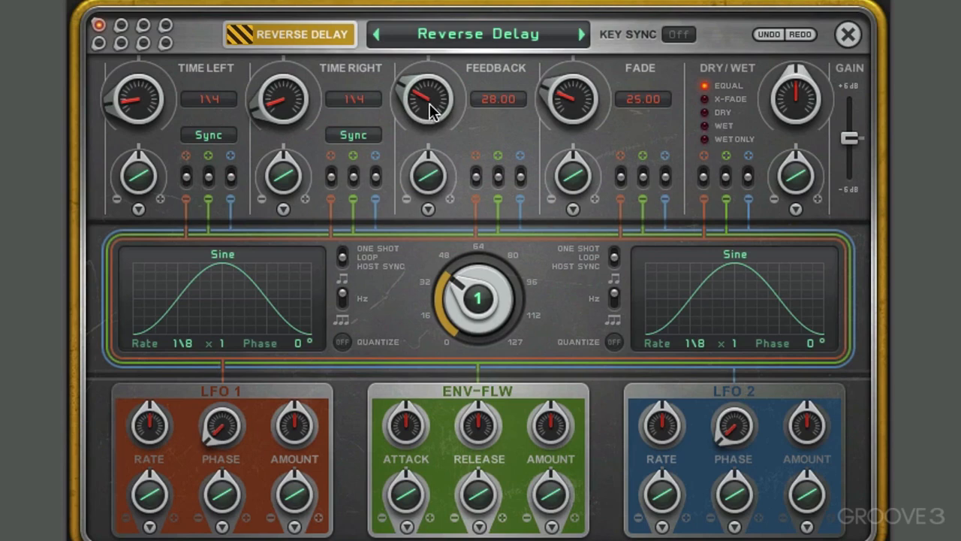
pyautogui.moveTo(430, 109); pyautogui.dragTo(431, 15)
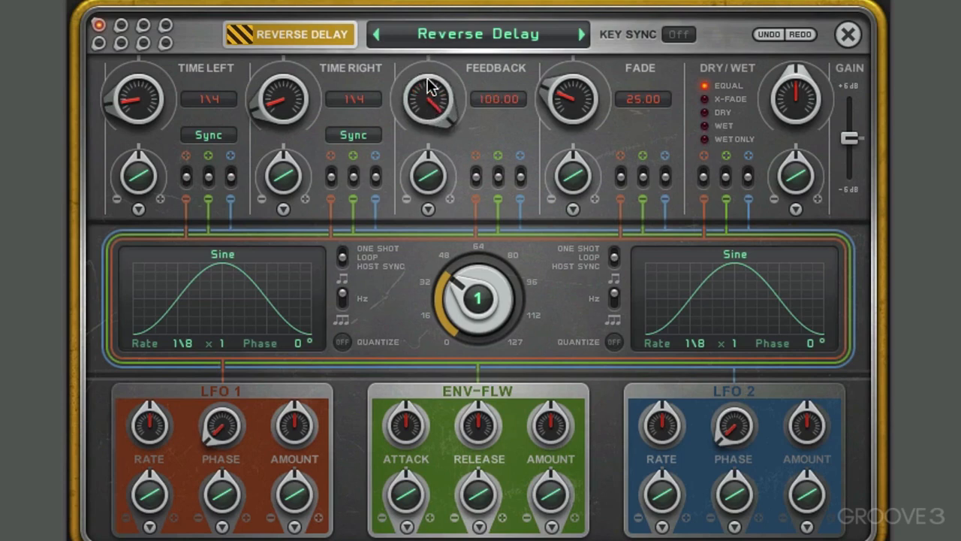
pyautogui.moveTo(430, 107); pyautogui.dragTo(428, 214)
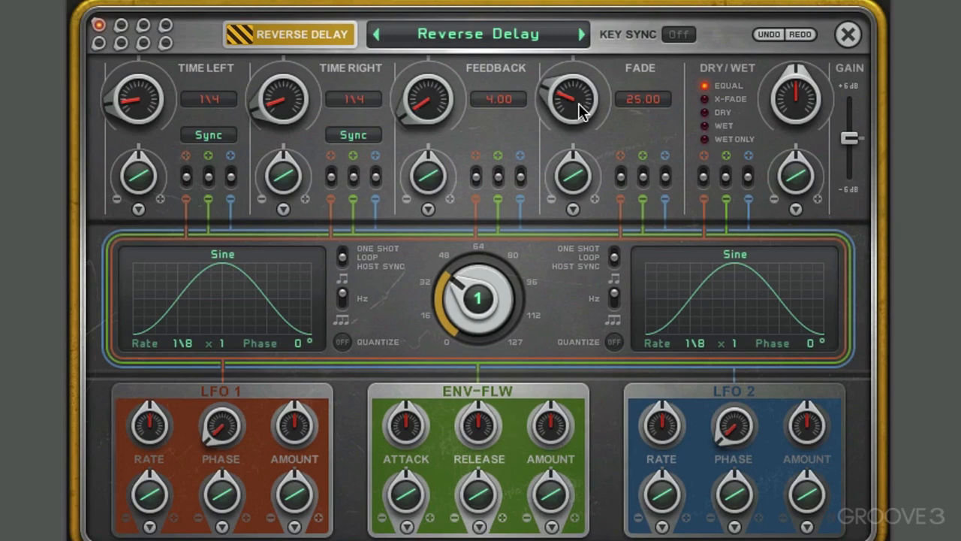
pyautogui.moveTo(582, 111); pyautogui.dragTo(578, 145)
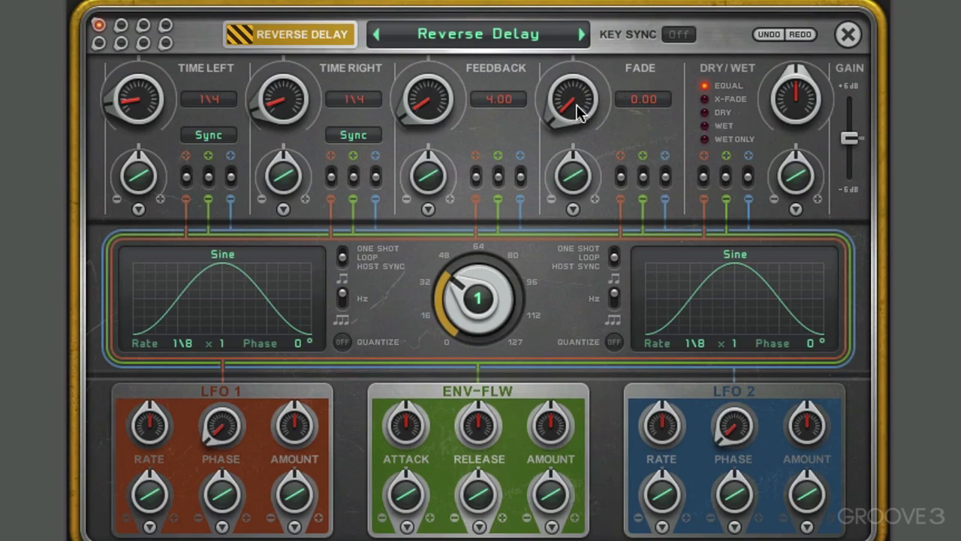
pyautogui.moveTo(577, 111)
pyautogui.mouseDown()
pyautogui.moveTo(585, 0)
pyautogui.moveTo(571, 173)
pyautogui.moveTo(575, 123)
pyautogui.mouseUp()
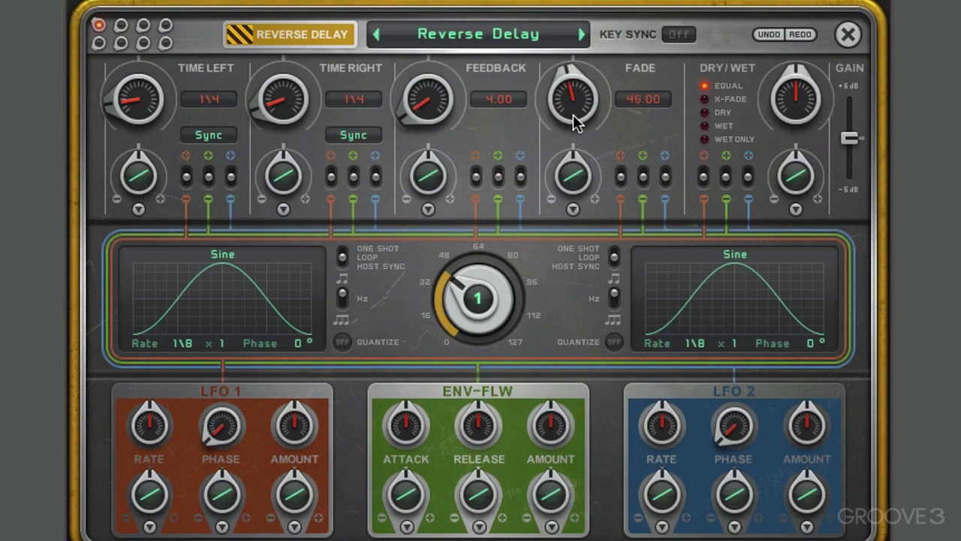
# Set the reverse delay's right time to 1/16 and its feedback to 30
pyautogui.moveTo(278, 96); pyautogui.dragTo(280, 50)
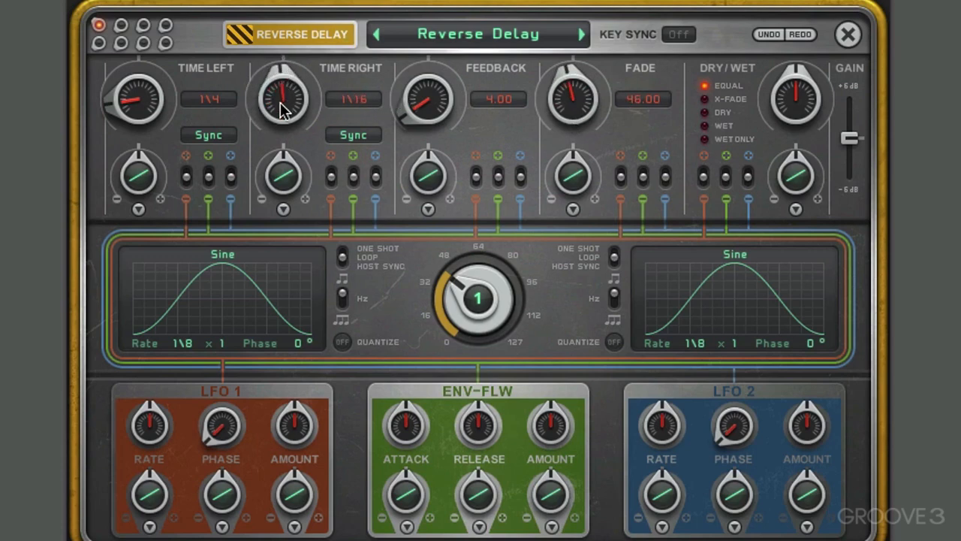
pyautogui.moveTo(414, 111); pyautogui.dragTo(413, 75)
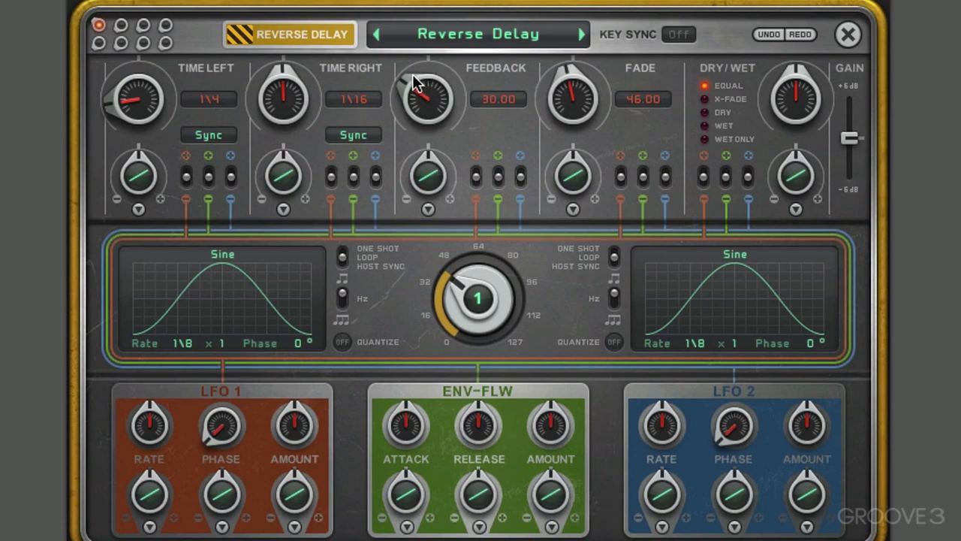
# Switch the effect to Pitch Delay, nudge the left delay within 1/8, and raise the feedback to 96
pyautogui.click(323, 43)
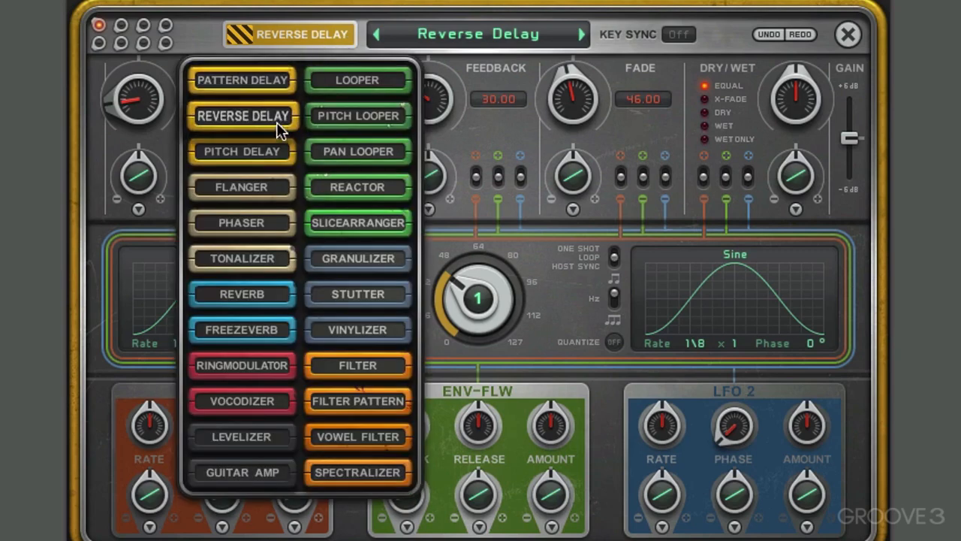
pyautogui.click(260, 151)
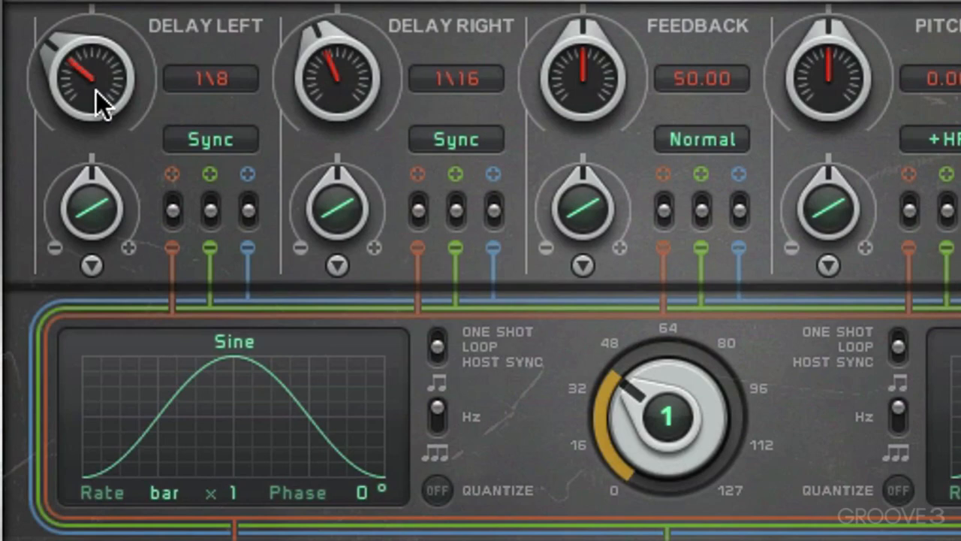
pyautogui.moveTo(96, 91); pyautogui.dragTo(120, 77)
pyautogui.moveTo(572, 98); pyautogui.dragTo(599, 11)
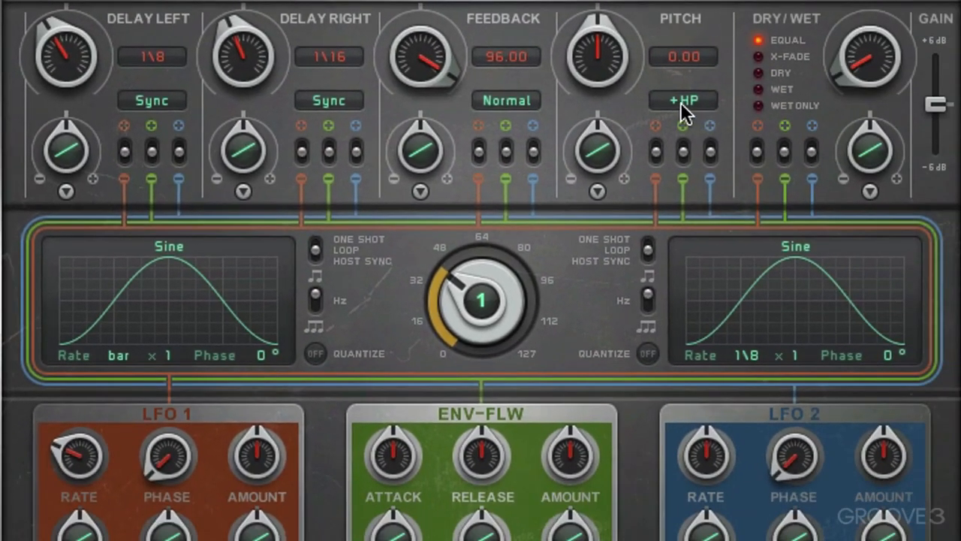
# Set the filter mode of the pitch control to +LP
pyautogui.click(680, 103)
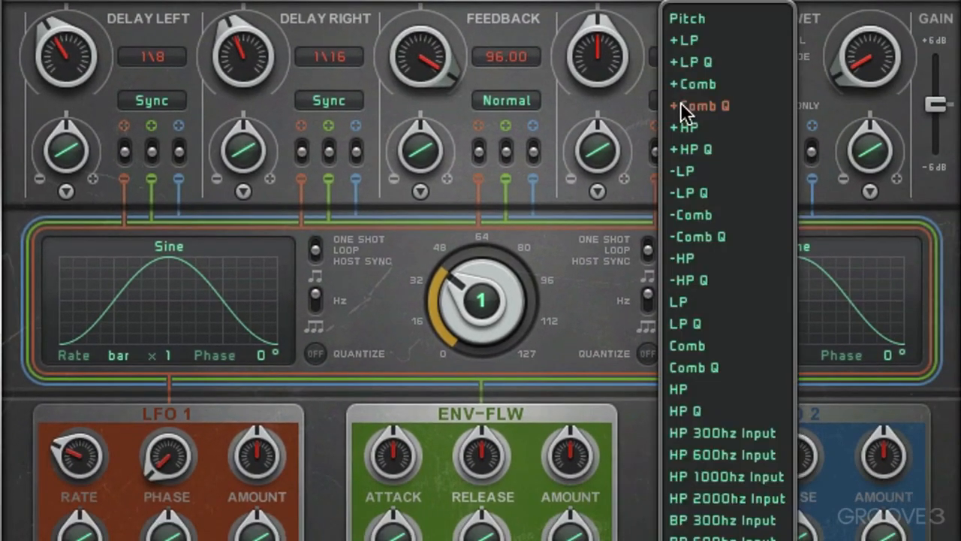
pyautogui.click(680, 41)
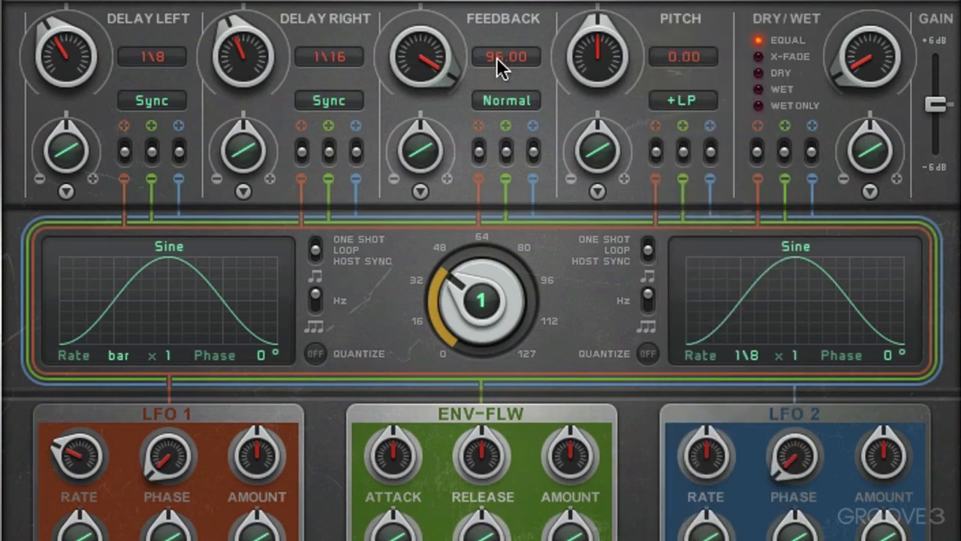
# Set the right delay to 1/4, the left delay to 1/16 and the feedback to 56, keeping the left delay on Sync
pyautogui.moveTo(246, 67); pyautogui.dragTo(236, 116)
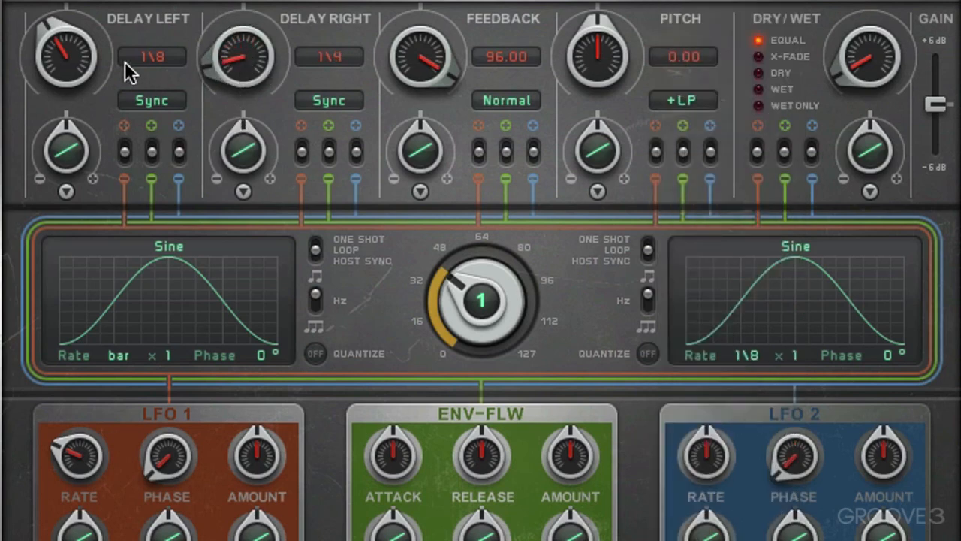
pyautogui.moveTo(100, 67); pyautogui.dragTo(99, 49)
pyautogui.moveTo(421, 69); pyautogui.dragTo(415, 114)
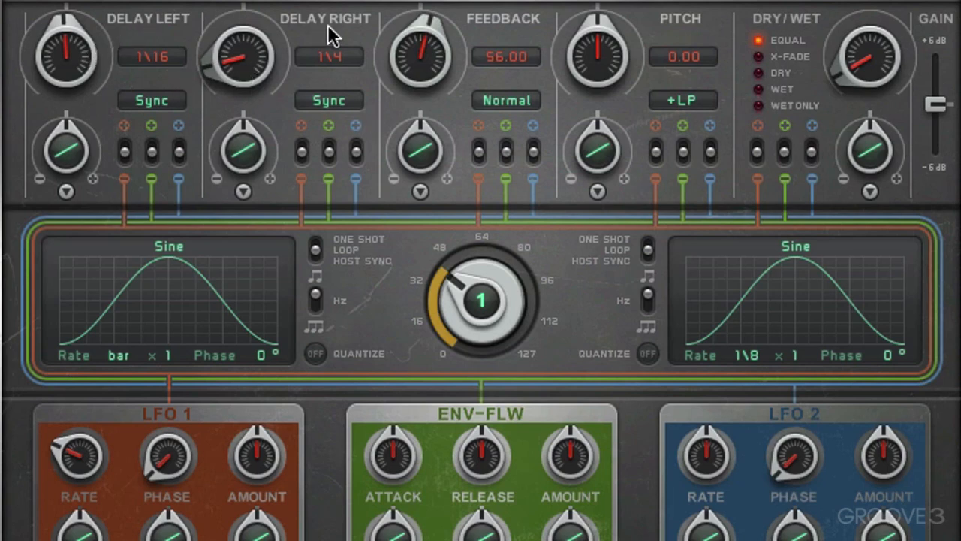
pyautogui.click(147, 110)
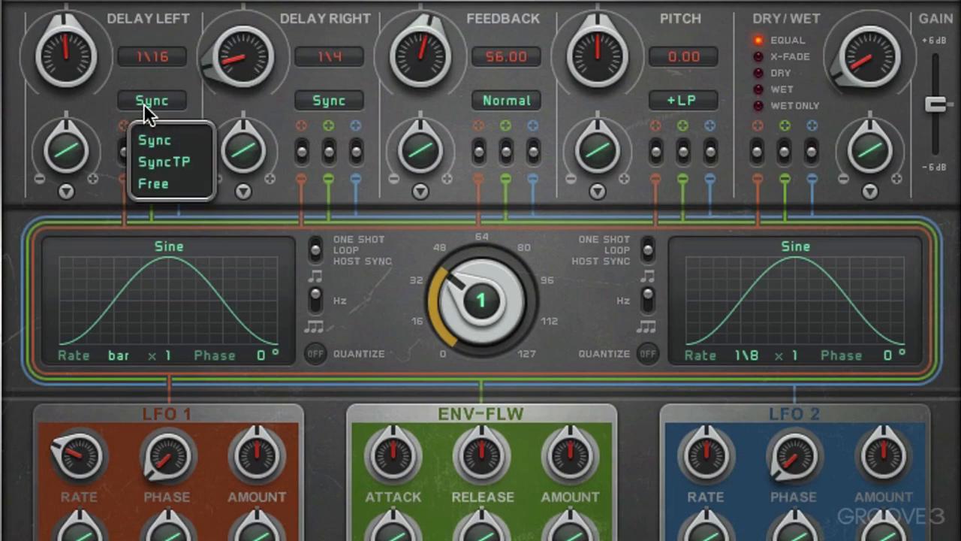
pyautogui.click(172, 99)
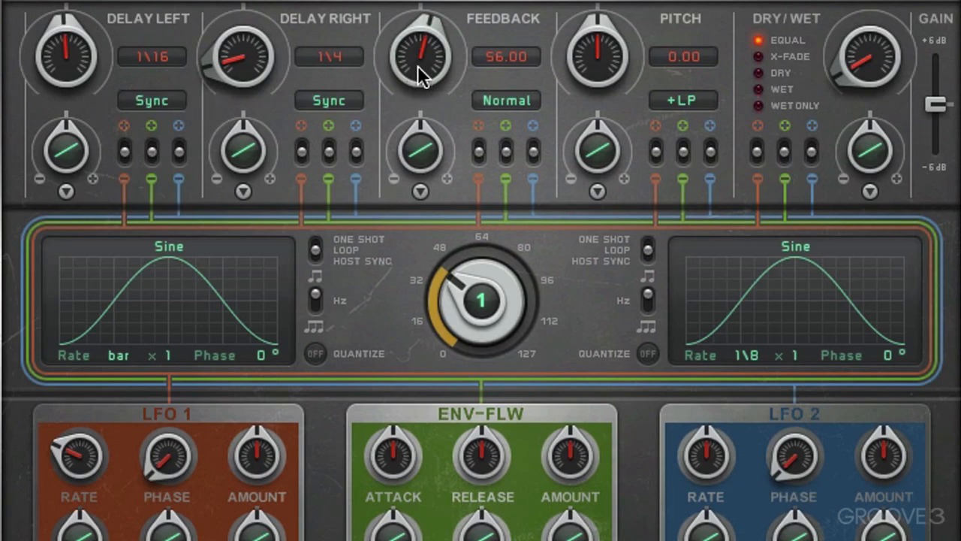
# Lower the pitch delay's feedback to 46 and raise the dry/wet mix to just under halfway
pyautogui.moveTo(417, 65)
pyautogui.mouseDown()
pyautogui.moveTo(422, 1)
pyautogui.moveTo(417, 55)
pyautogui.mouseUp()
pyautogui.scroll(9, 415, 75)
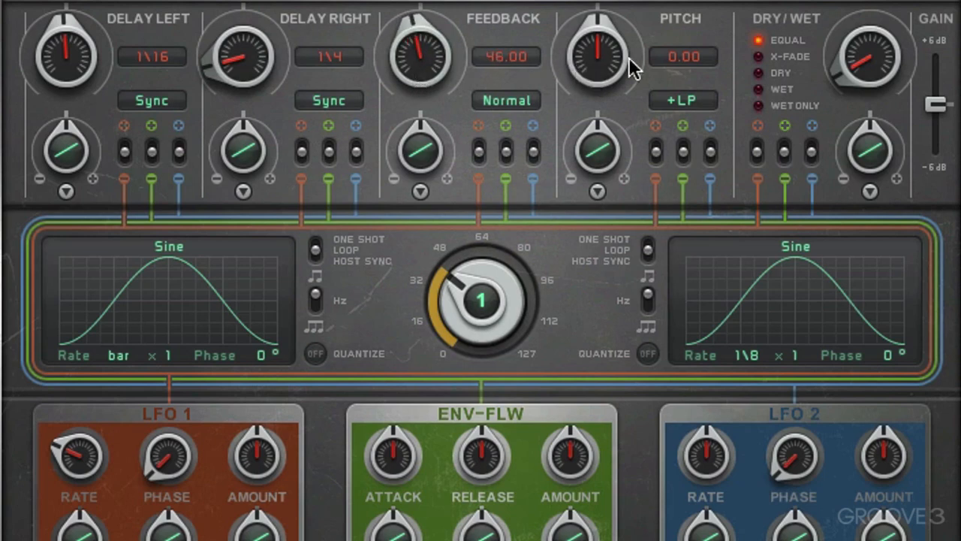
pyautogui.moveTo(872, 63)
pyautogui.mouseDown()
pyautogui.moveTo(877, 12)
pyautogui.moveTo(869, 51)
pyautogui.mouseUp()
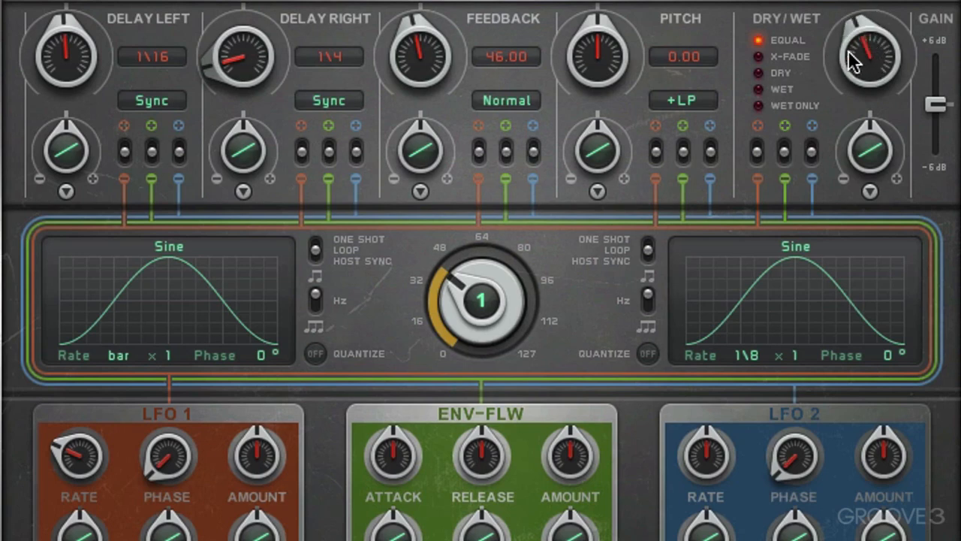
# Try the 1/4 feedback mode and return the mode to Normal
pyautogui.click(502, 103)
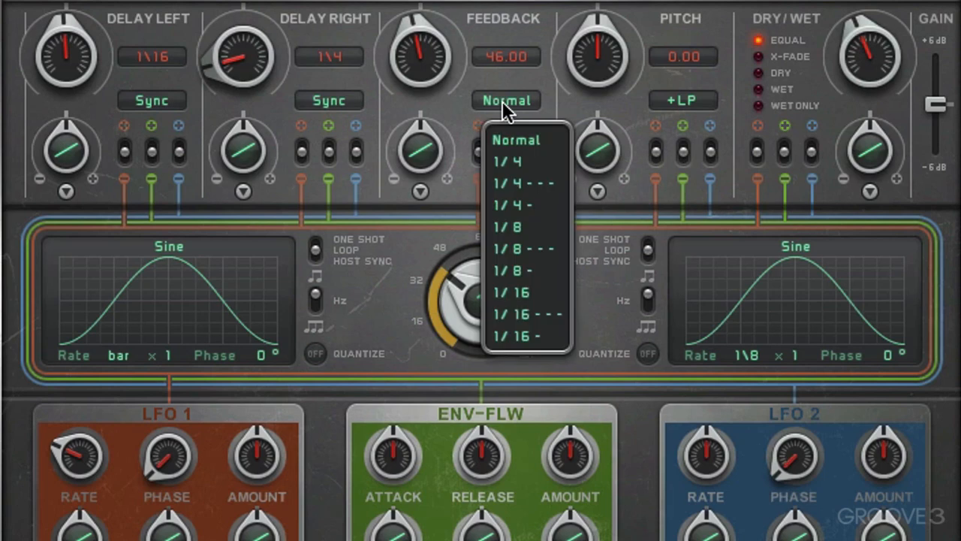
pyautogui.click(506, 162)
pyautogui.click(519, 167)
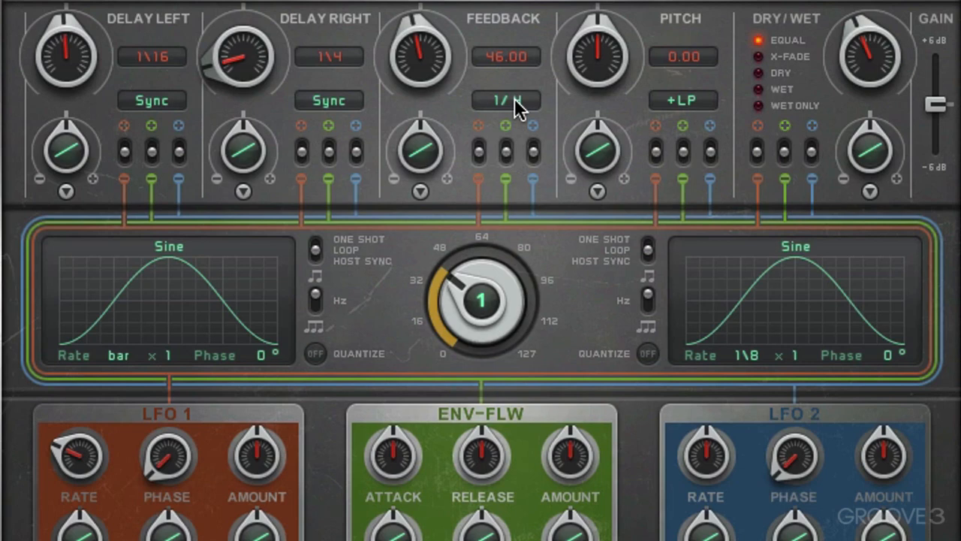
pyautogui.click(510, 100)
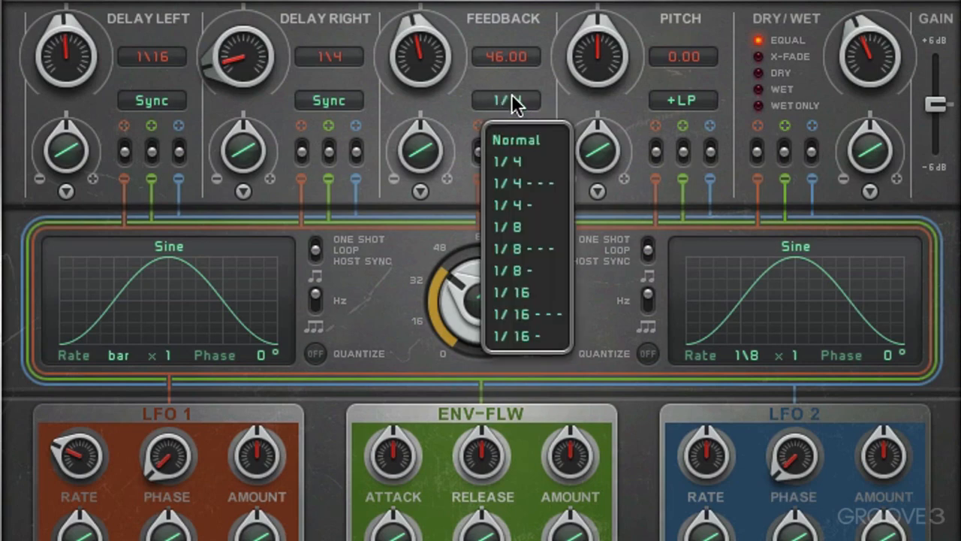
pyautogui.click(512, 133)
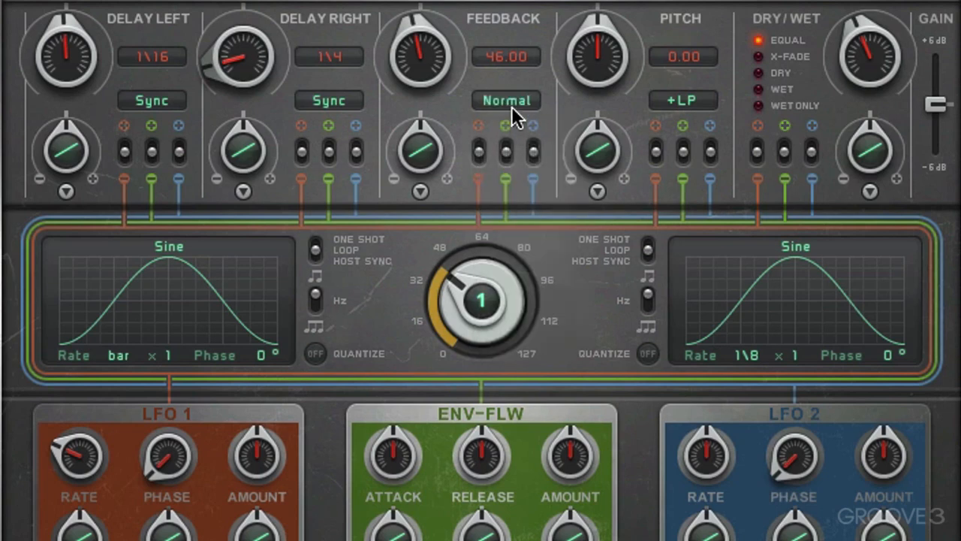
# Try the dashed 1/4 --- feedback mode and change the mode to 1/8
pyautogui.click(512, 99)
pyautogui.click(513, 183)
pyautogui.click(506, 106)
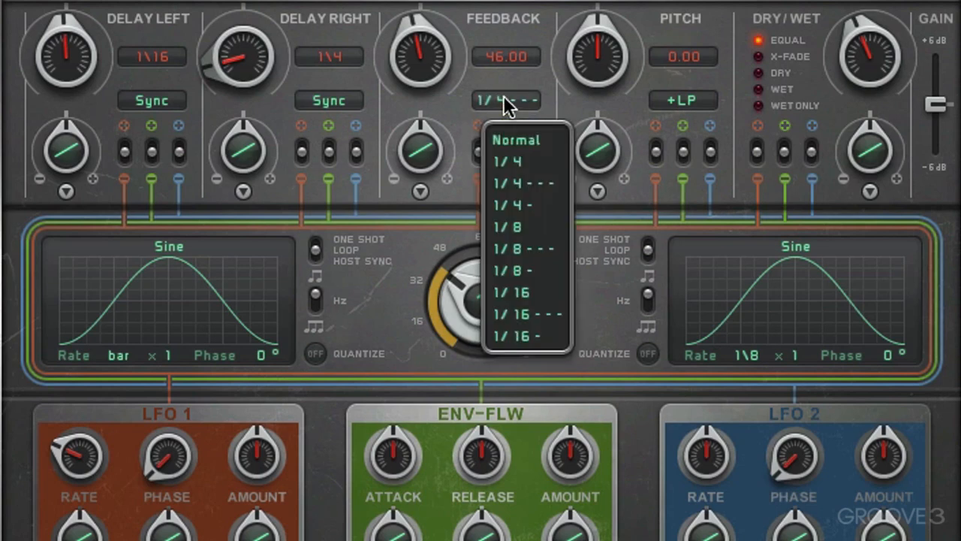
pyautogui.click(511, 226)
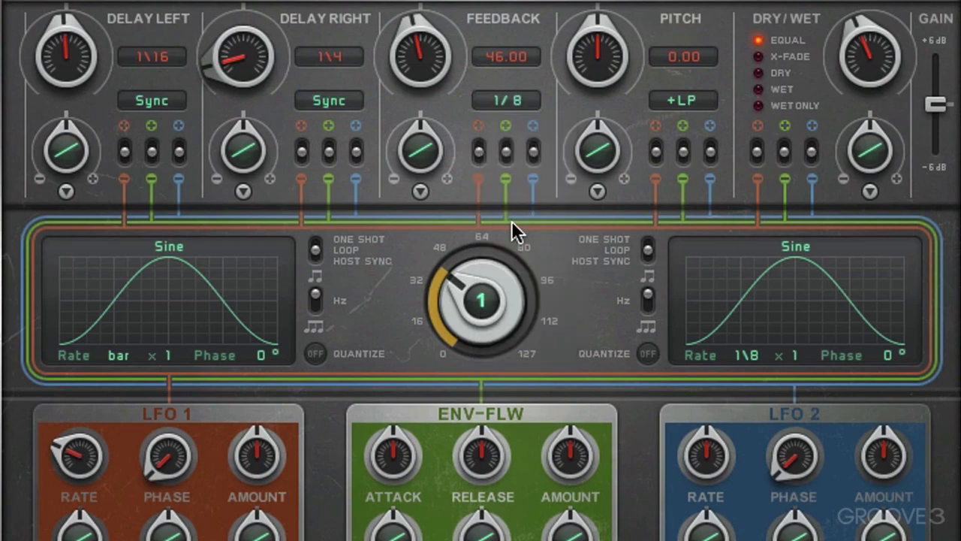
# Try the 1/4 ---, 1/8 --- and 1/8 feedback modes and return the feedback mode to Normal
pyautogui.click(506, 102)
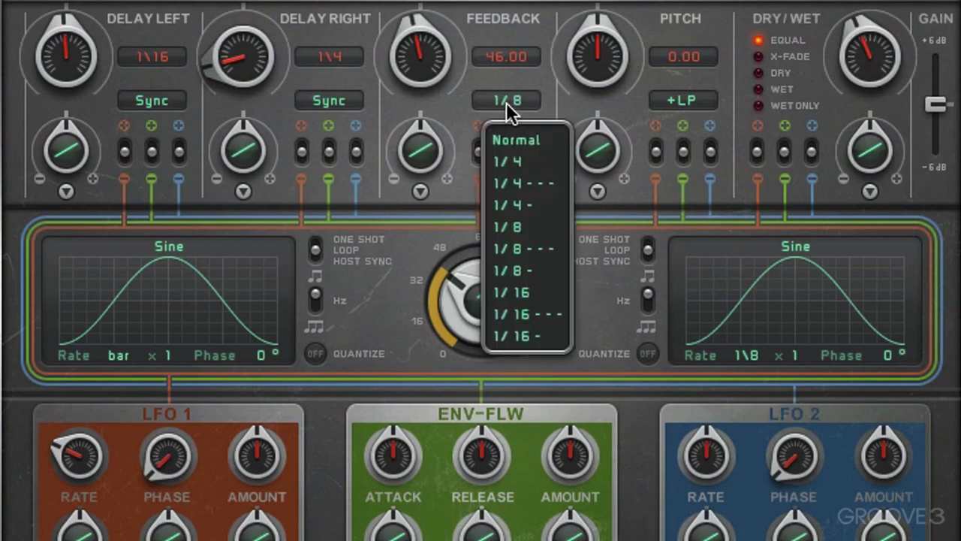
pyautogui.click(511, 183)
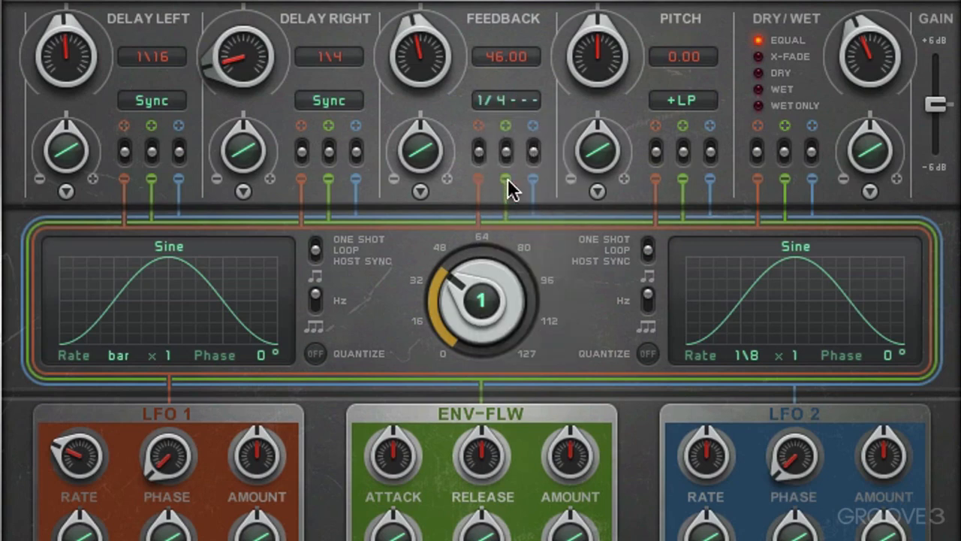
pyautogui.click(497, 101)
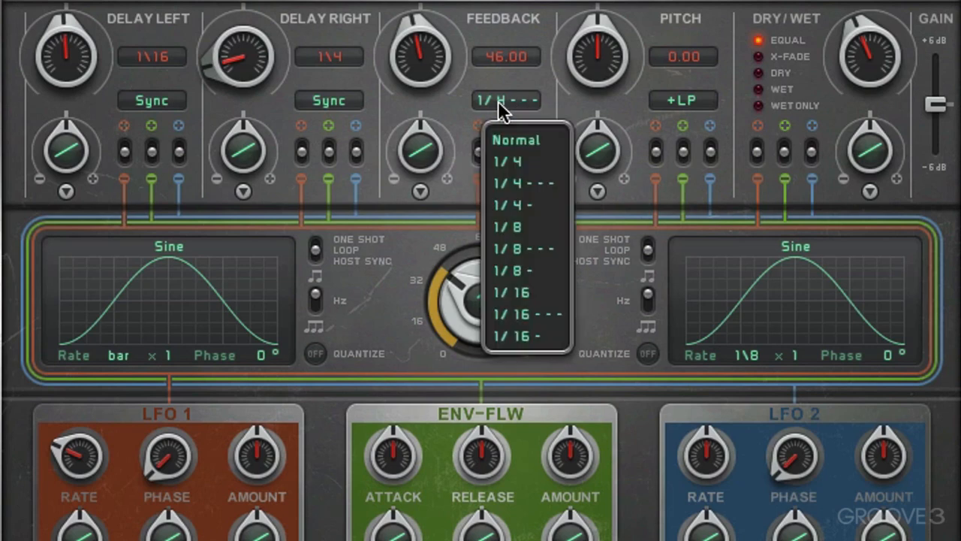
pyautogui.click(506, 244)
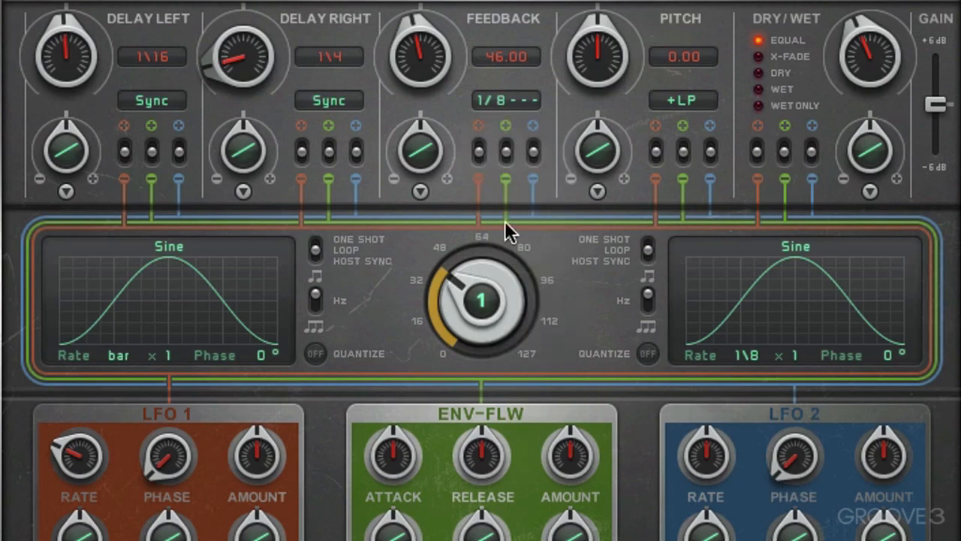
pyautogui.click(503, 103)
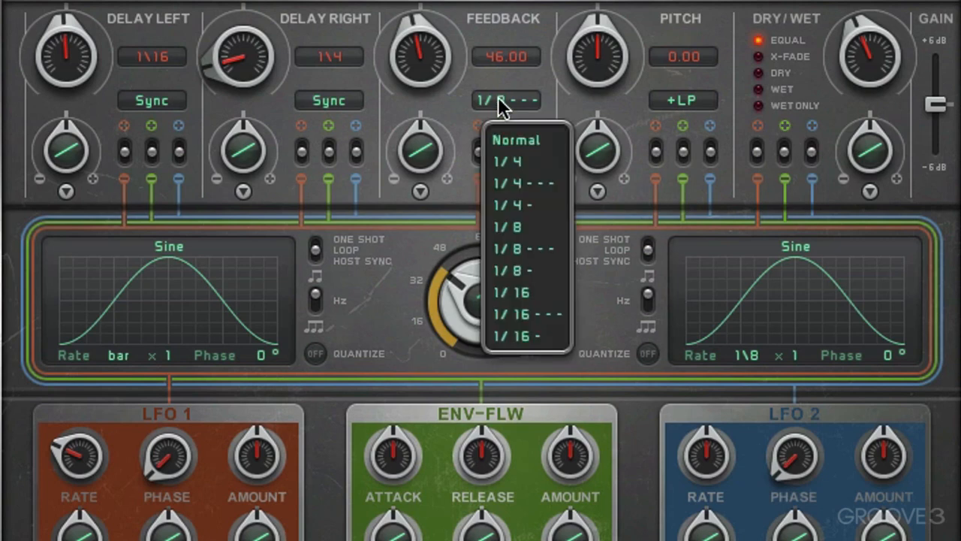
pyautogui.click(509, 227)
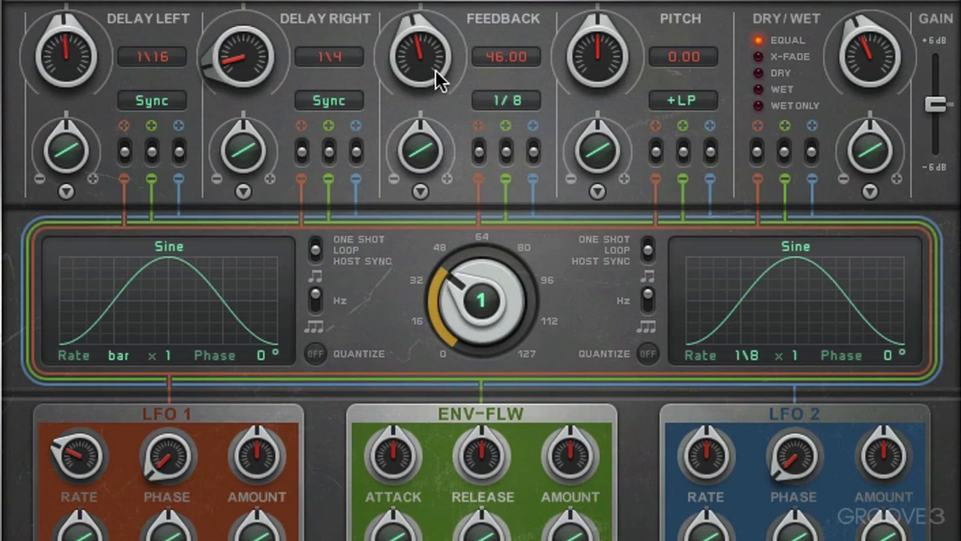
pyautogui.click(505, 99)
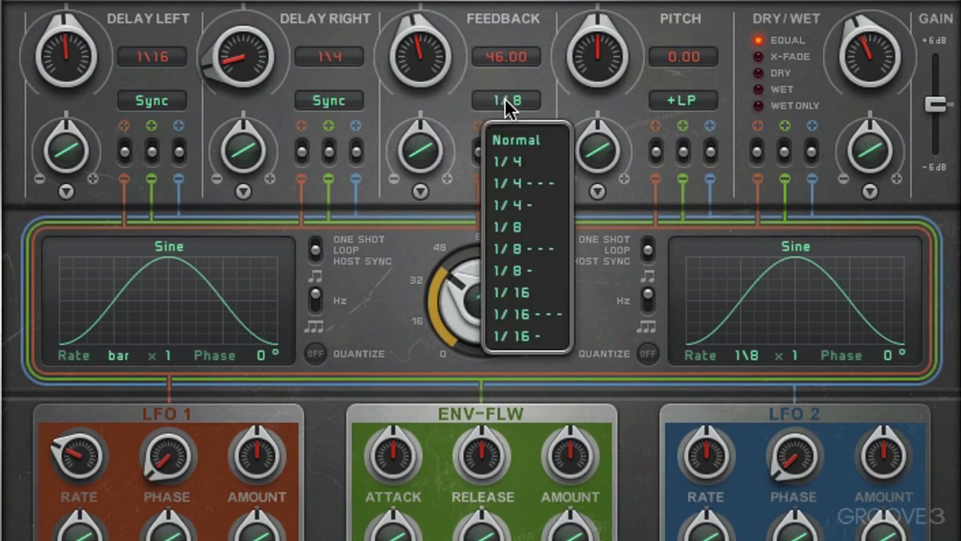
pyautogui.click(512, 140)
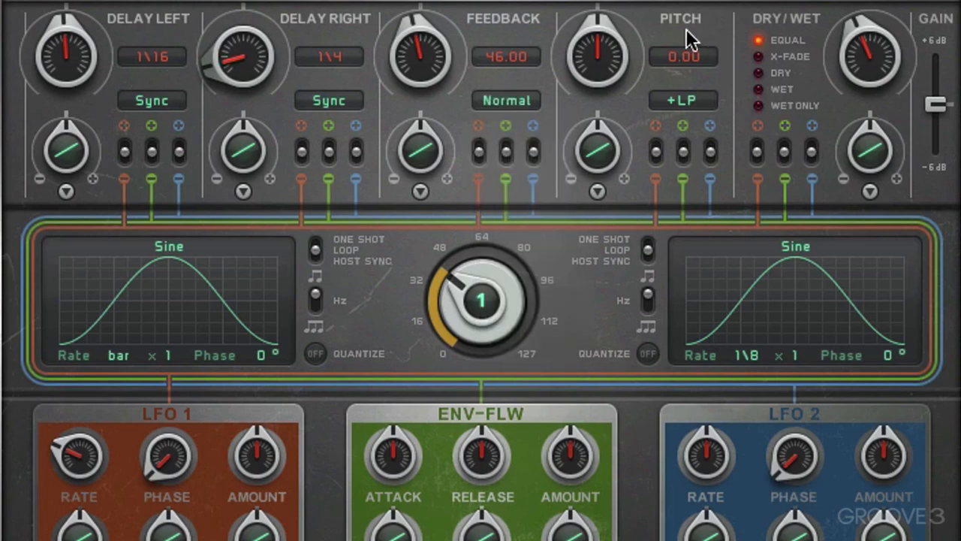
# Change the pitch mode to LP and sweep the pitch amount down to -84, ending at -30
pyautogui.moveTo(601, 47)
pyautogui.mouseDown()
pyautogui.moveTo(603, 11)
pyautogui.moveTo(601, 98)
pyautogui.moveTo(594, 43)
pyautogui.mouseUp()
pyautogui.click(682, 100)
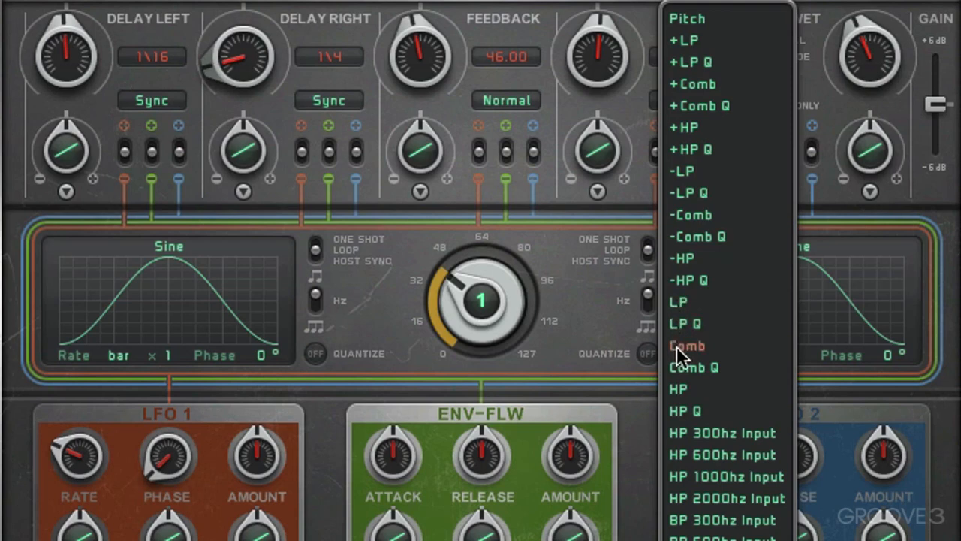
pyautogui.click(678, 302)
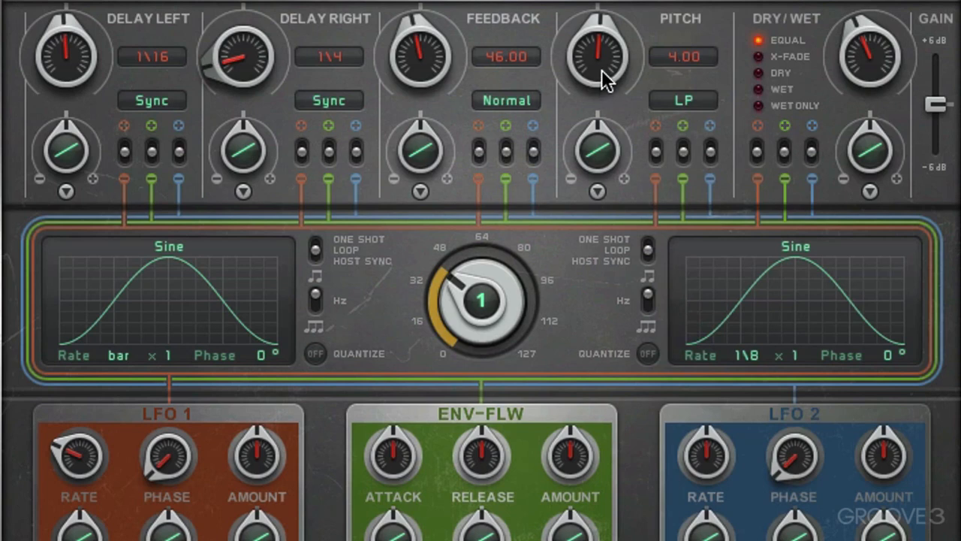
pyautogui.moveTo(603, 82); pyautogui.dragTo(587, 135)
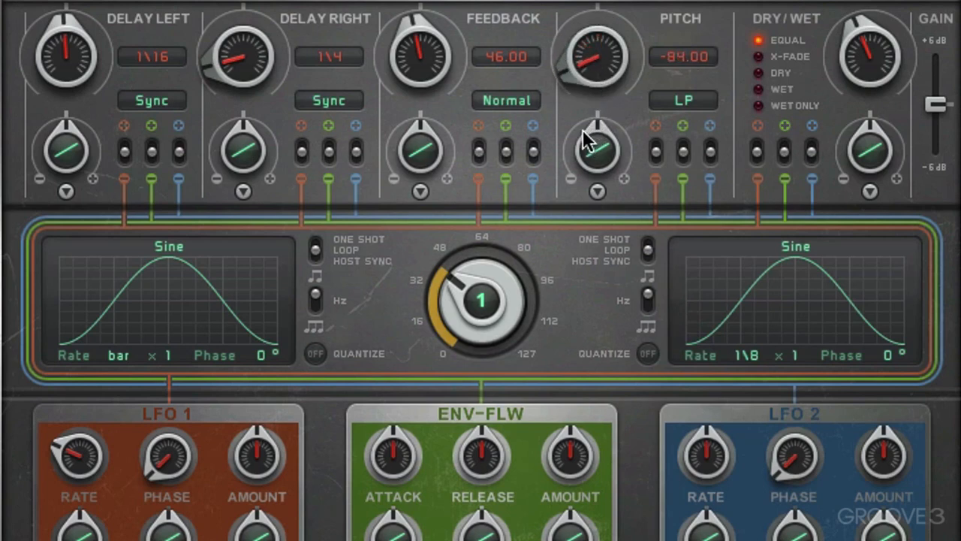
pyautogui.moveTo(605, 69); pyautogui.dragTo(609, 38)
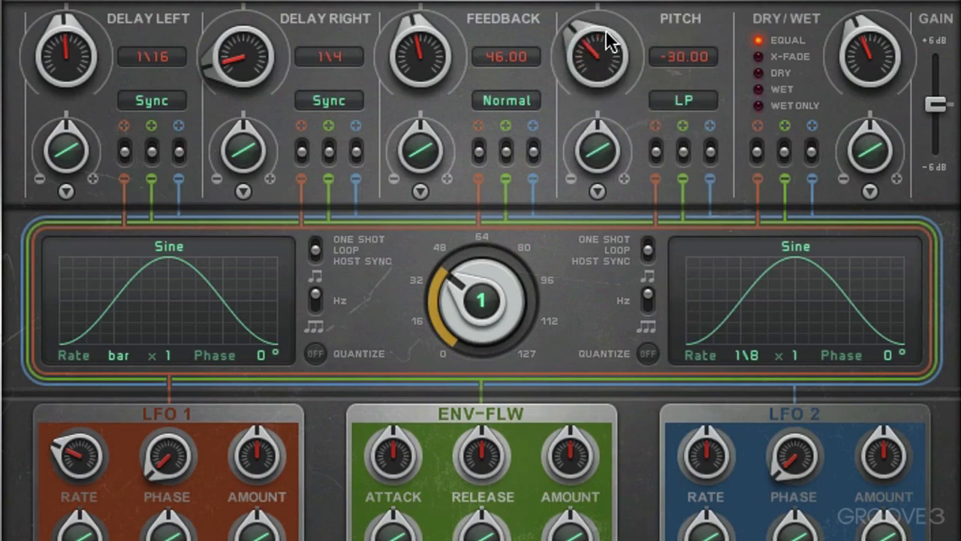
# Change the pitch mode to the resonant LP Q and lower the pitch amount to -46
pyautogui.click(692, 96)
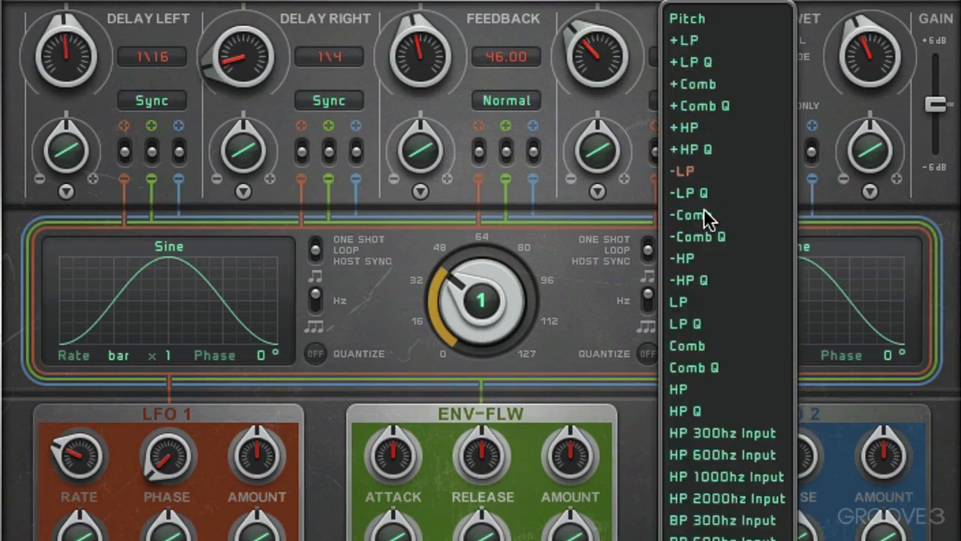
pyautogui.click(698, 322)
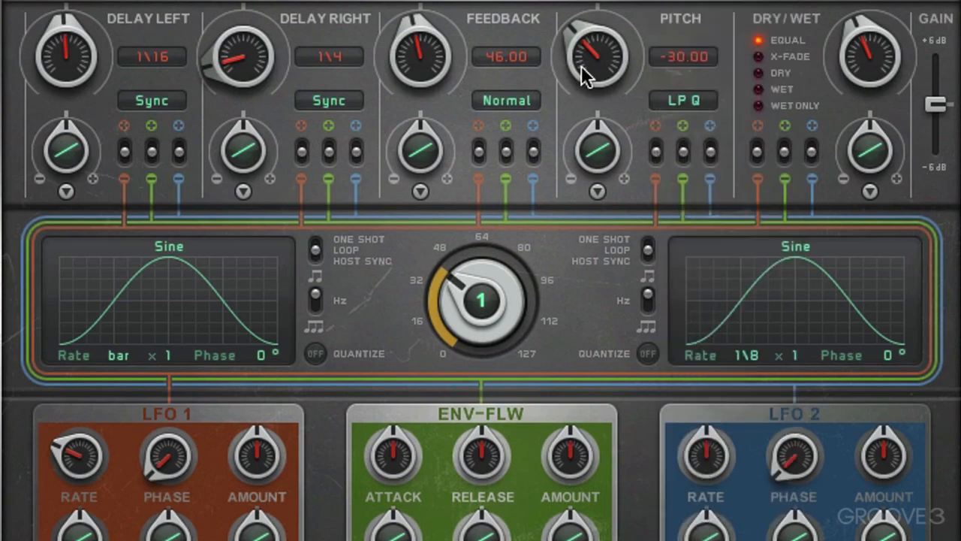
pyautogui.moveTo(583, 75)
pyautogui.mouseDown()
pyautogui.moveTo(584, 13)
pyautogui.moveTo(573, 76)
pyautogui.mouseUp()
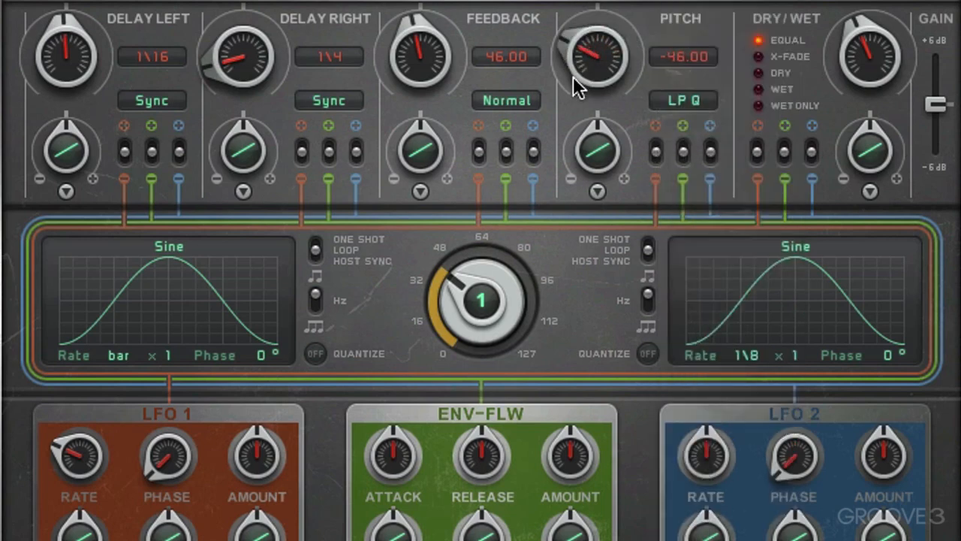
# Switch the pitch mode to +LP and sweep the pitch amount, ending at -2
pyautogui.click(691, 93)
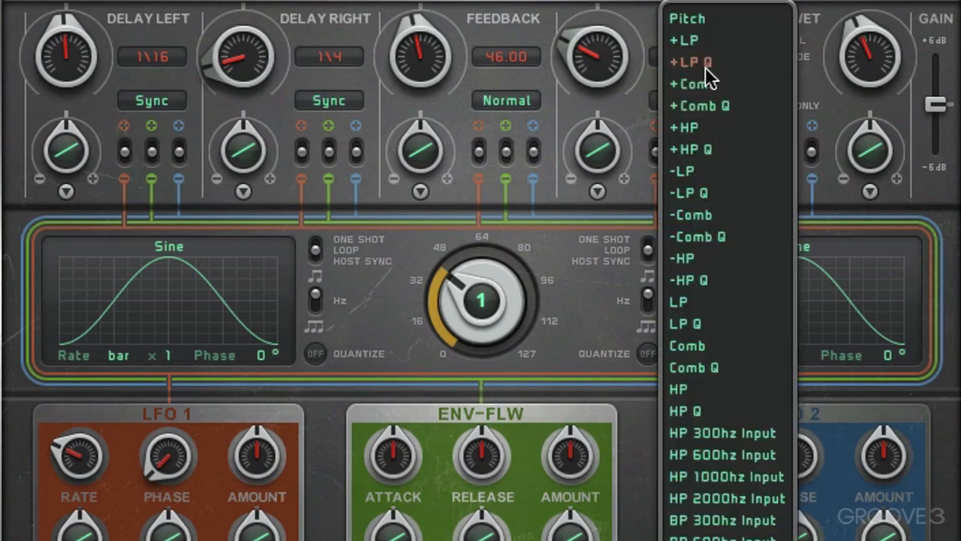
pyautogui.click(694, 41)
pyautogui.moveTo(613, 54); pyautogui.dragTo(601, 101)
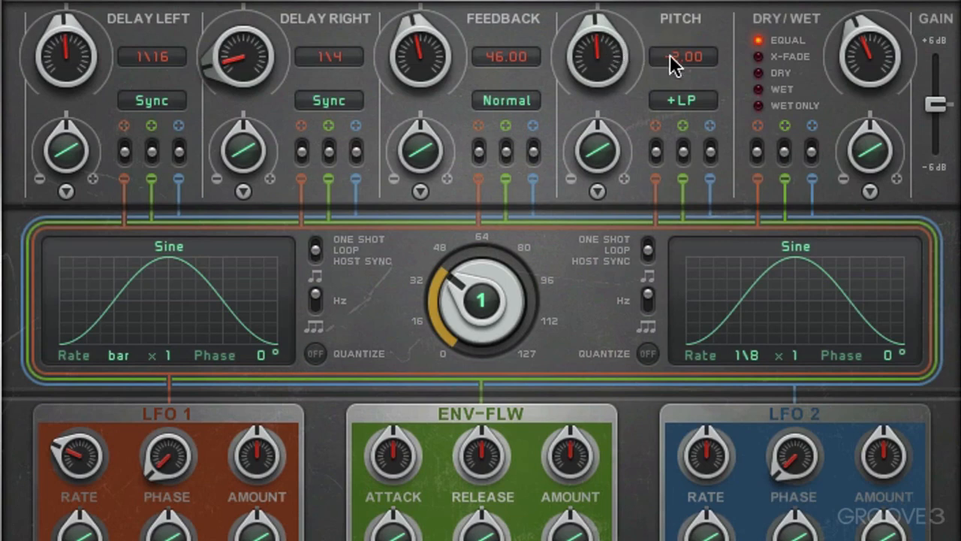
# Switch the pitch mode to -LP and sweep the pitch amount up to 100
pyautogui.click(691, 99)
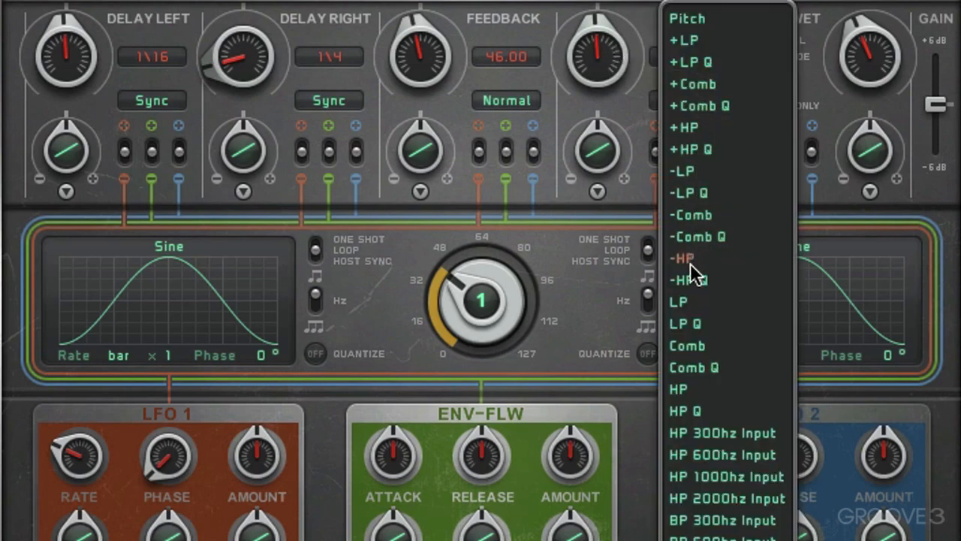
pyautogui.click(682, 172)
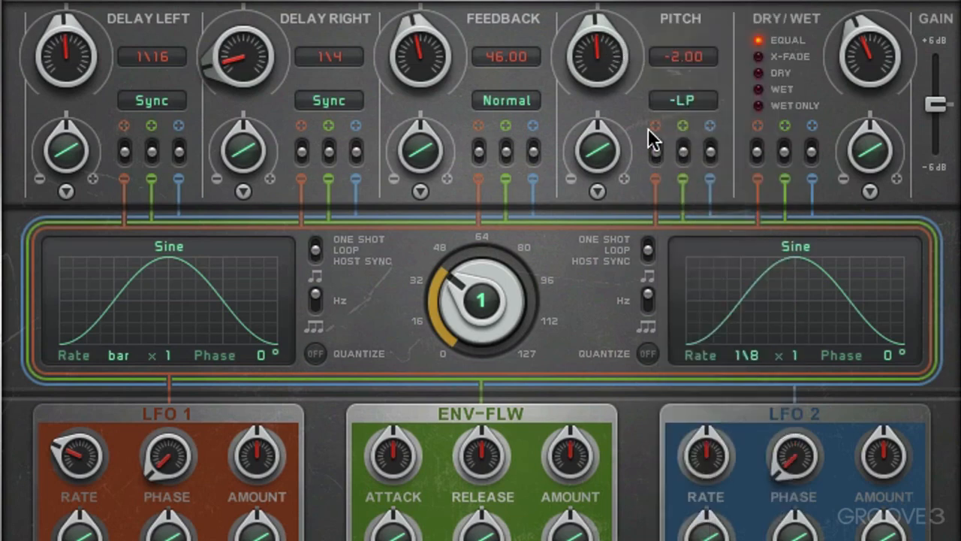
pyautogui.moveTo(593, 54); pyautogui.dragTo(595, 1)
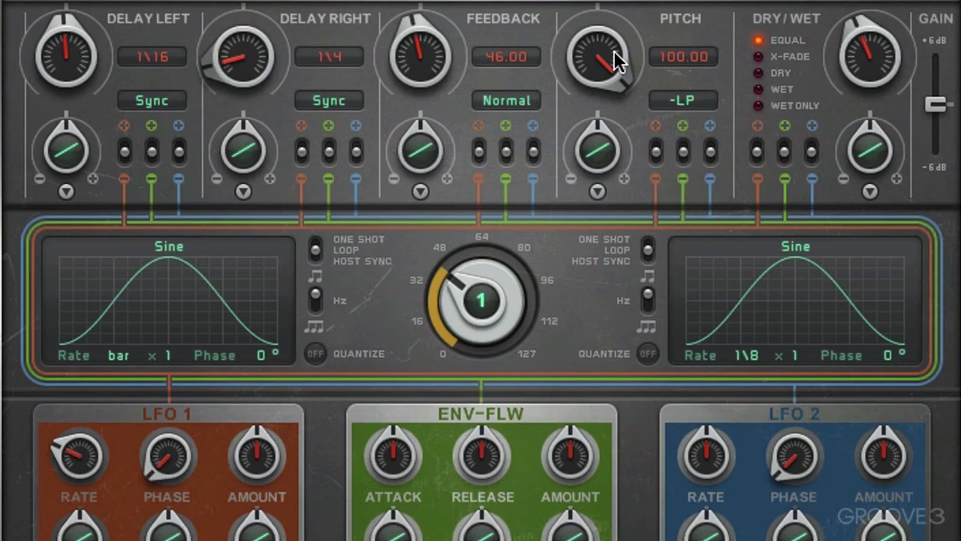
pyautogui.moveTo(615, 60)
pyautogui.mouseDown()
pyautogui.moveTo(599, 174)
pyautogui.moveTo(605, 47)
pyautogui.mouseUp()
# Set the pitch mode to Pitch with an amount of 2 and look through the available modes without choosing another
pyautogui.click(680, 93)
pyautogui.click(687, 21)
pyautogui.moveTo(622, 32); pyautogui.dragTo(593, 125)
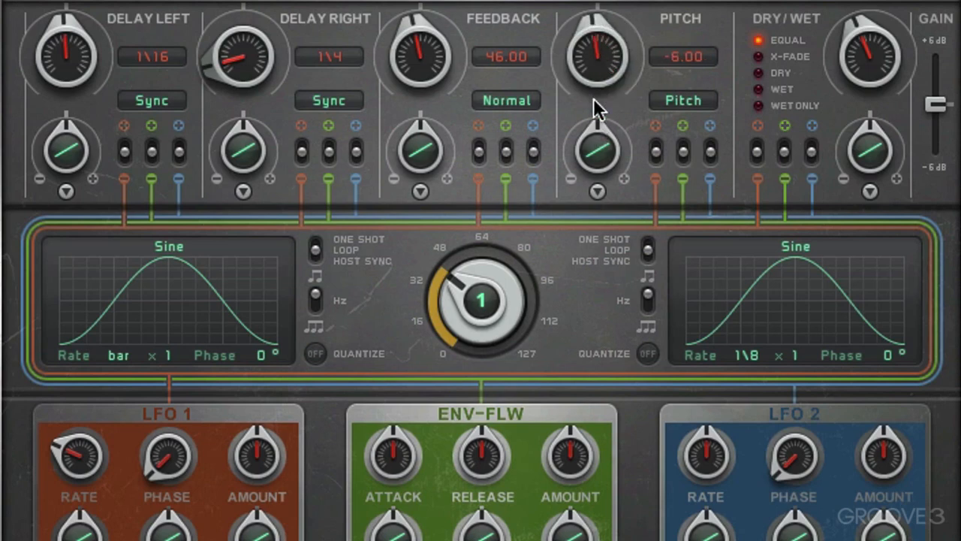
pyautogui.moveTo(590, 65); pyautogui.dragTo(590, 59)
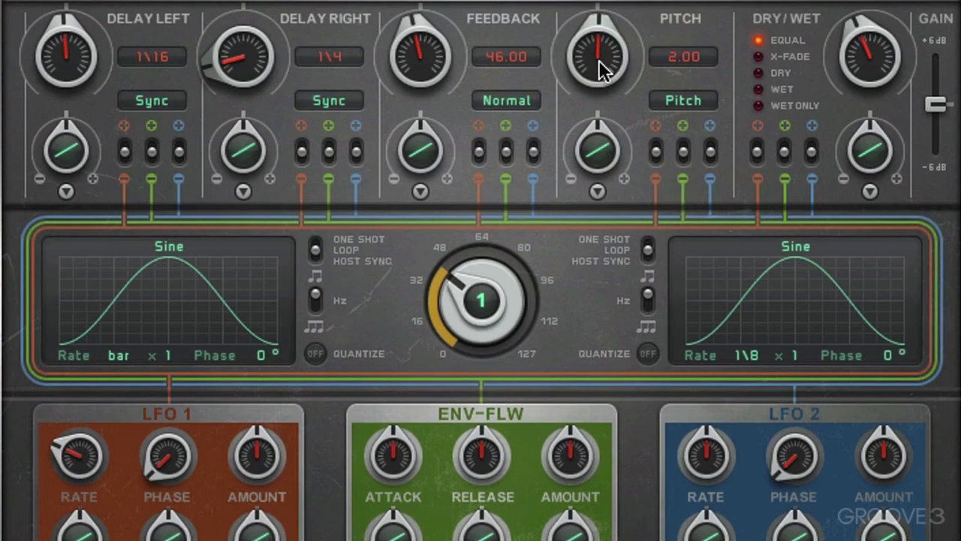
pyautogui.click(700, 96)
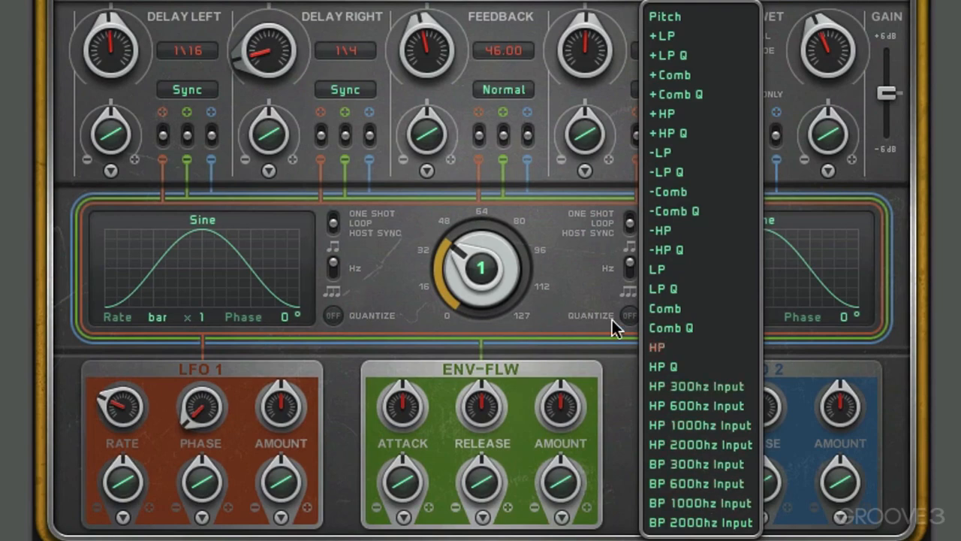
pyautogui.click(563, 290)
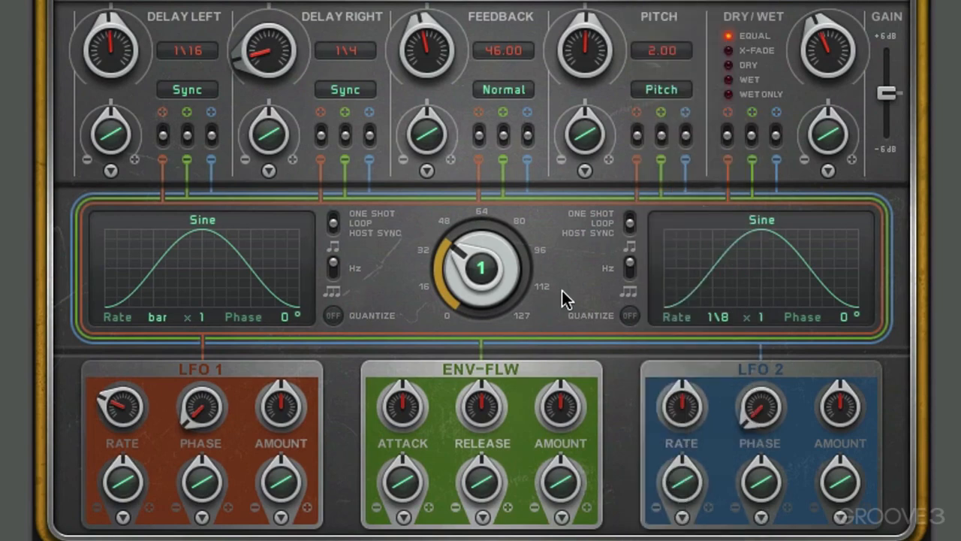